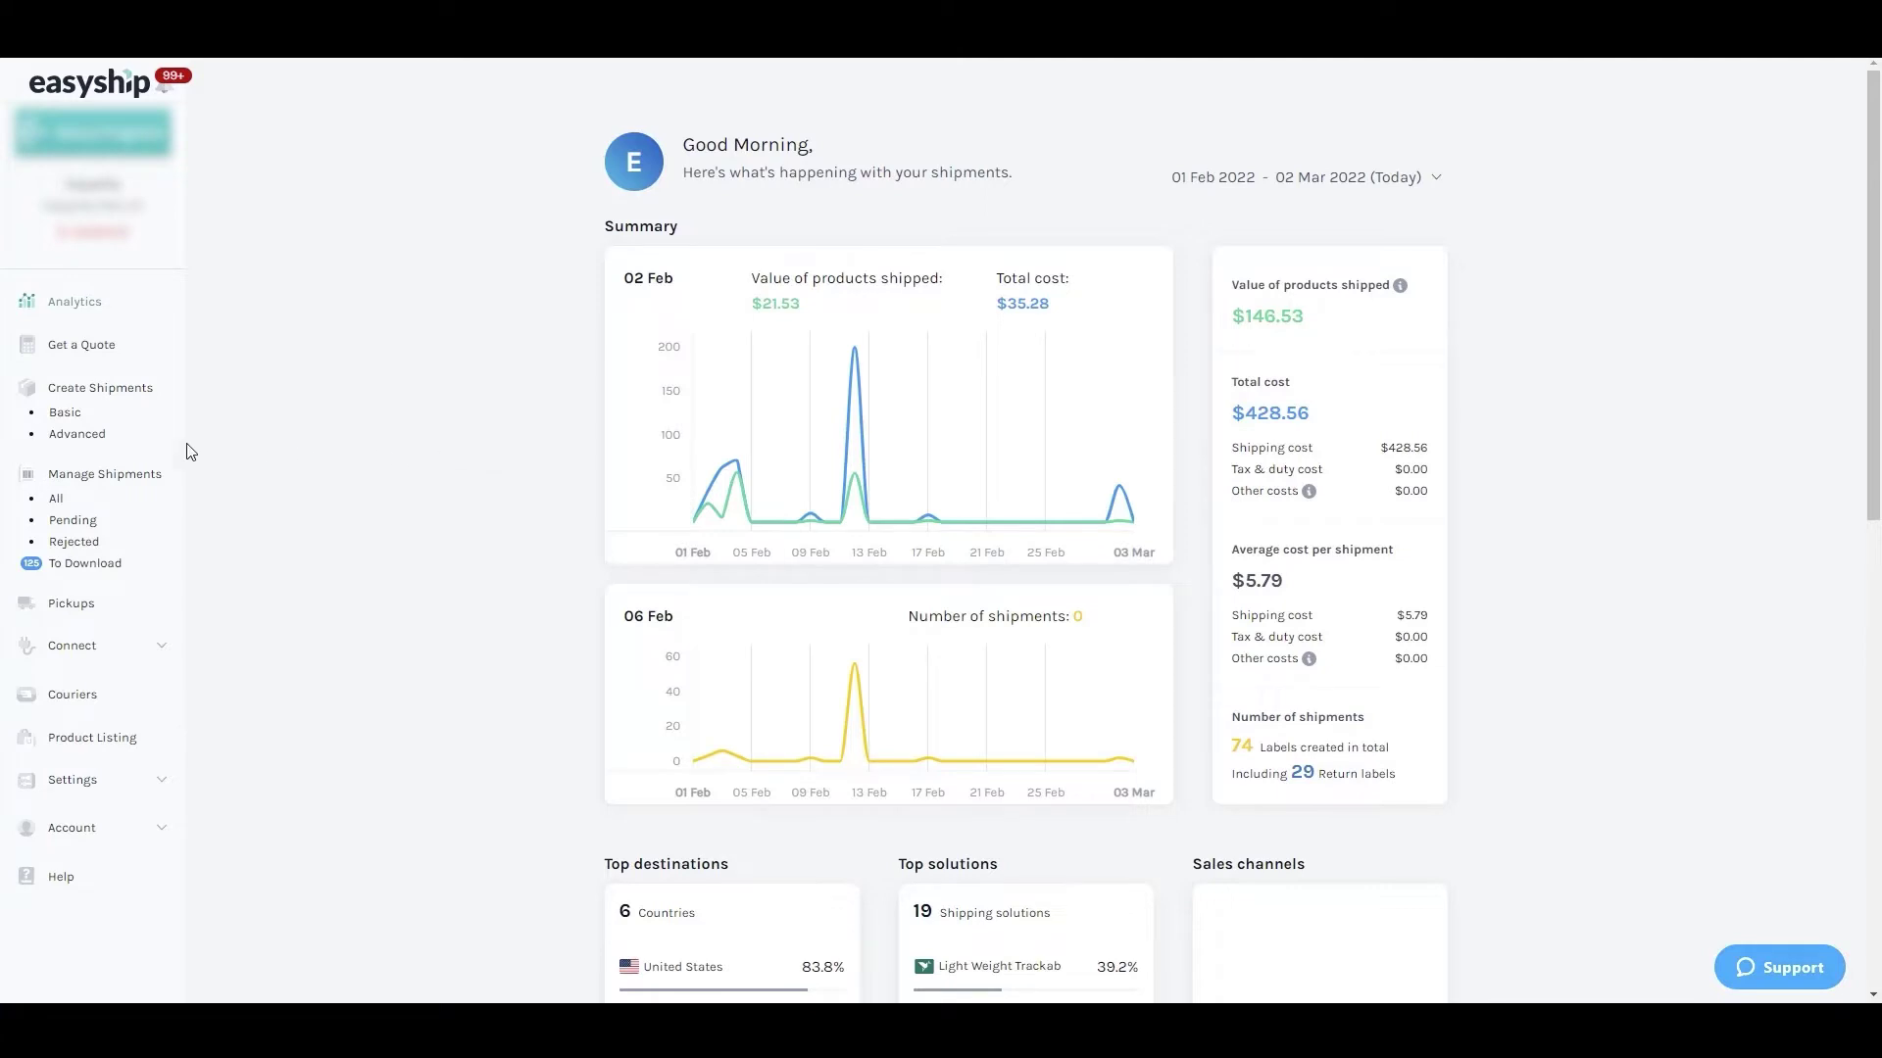
# - Start creating a new basic shipment
pyautogui.click(66, 417)
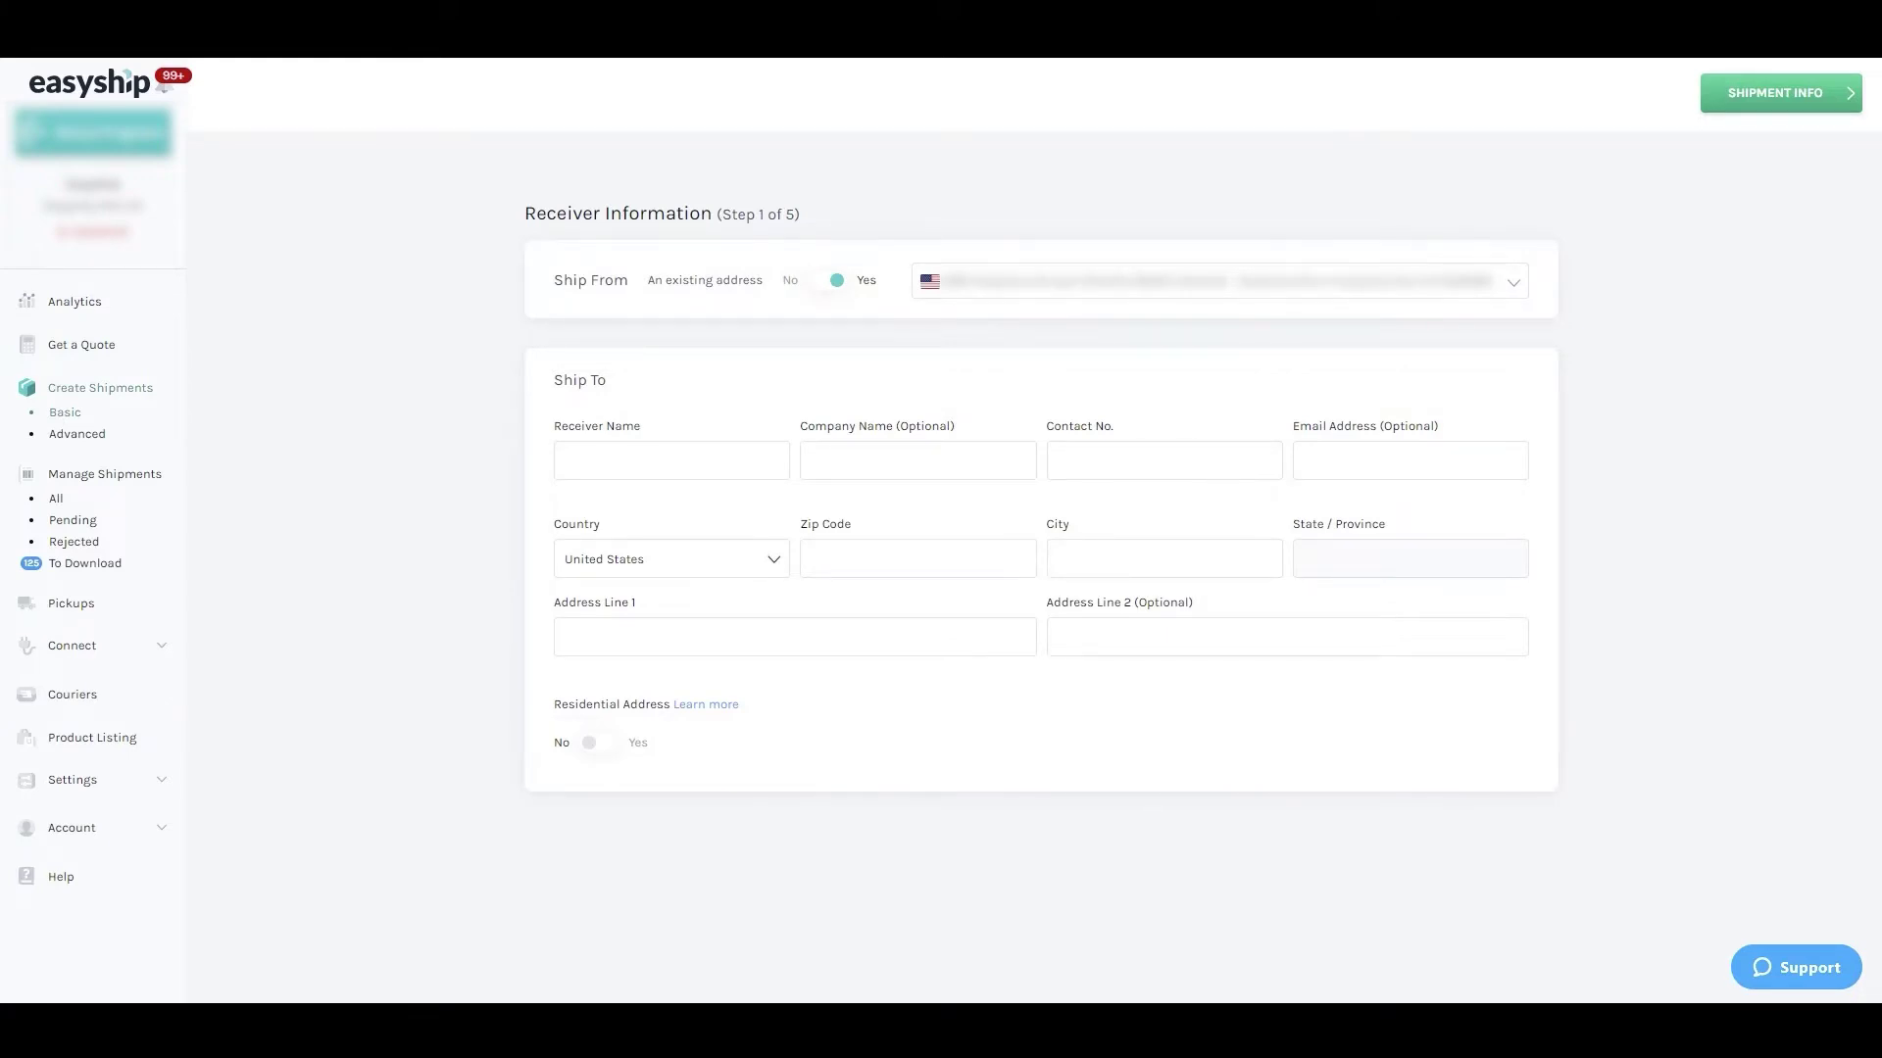
# - Switch the ship-from section to a new address and look through the available sender countries
pyautogui.click(823, 282)
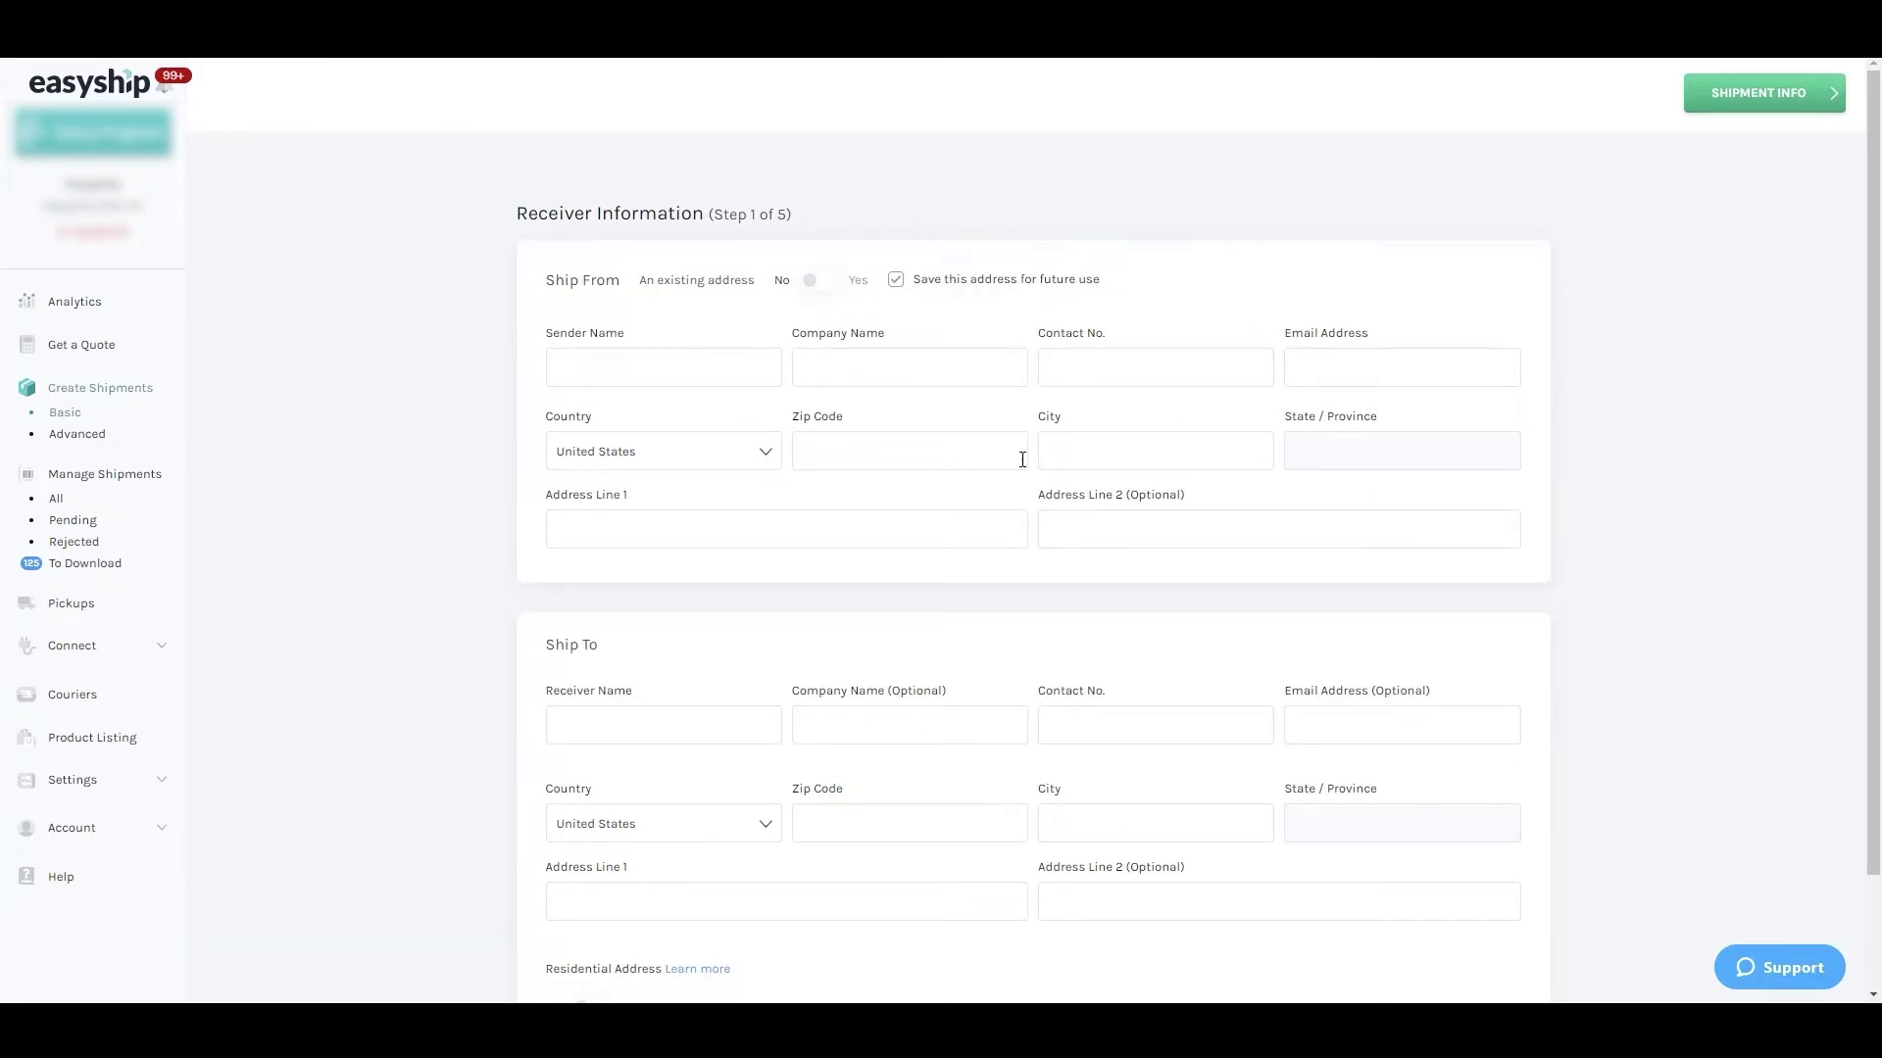
pyautogui.click(761, 454)
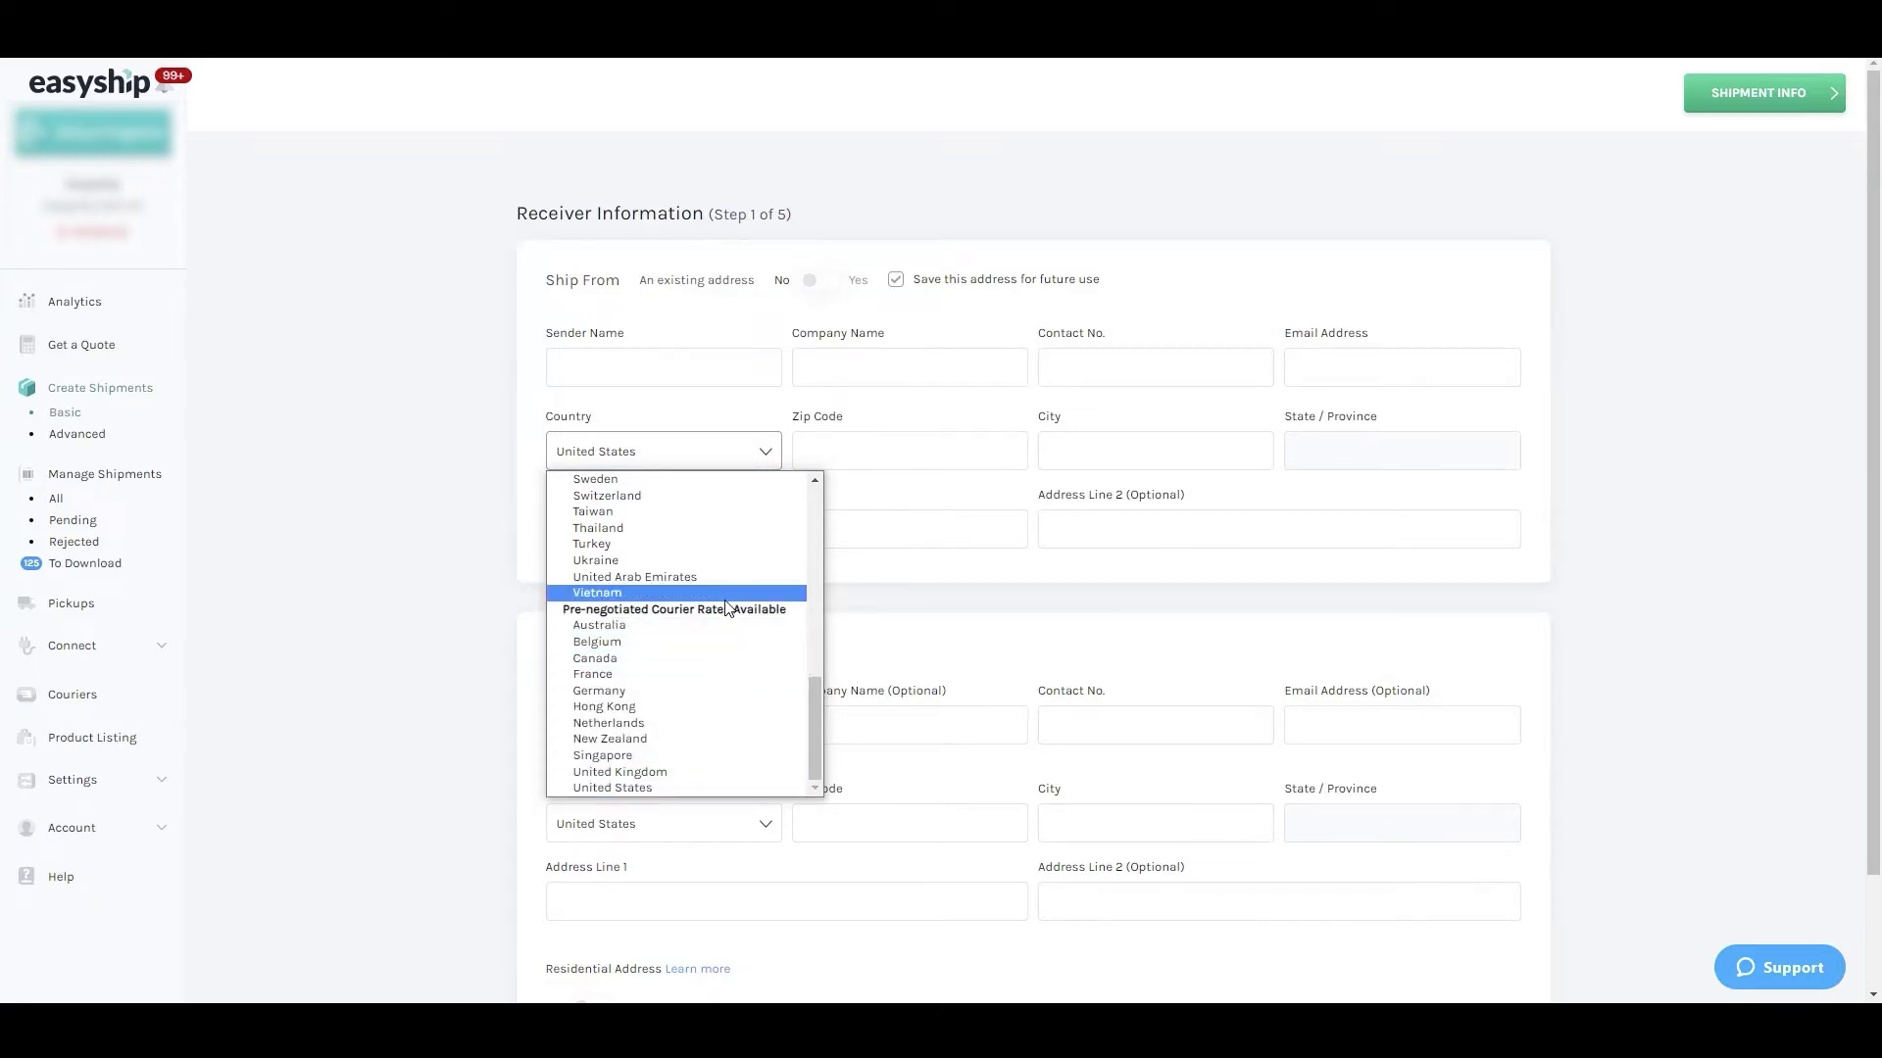
pyautogui.scroll(10, 727, 610)
pyautogui.scroll(1, 729, 610)
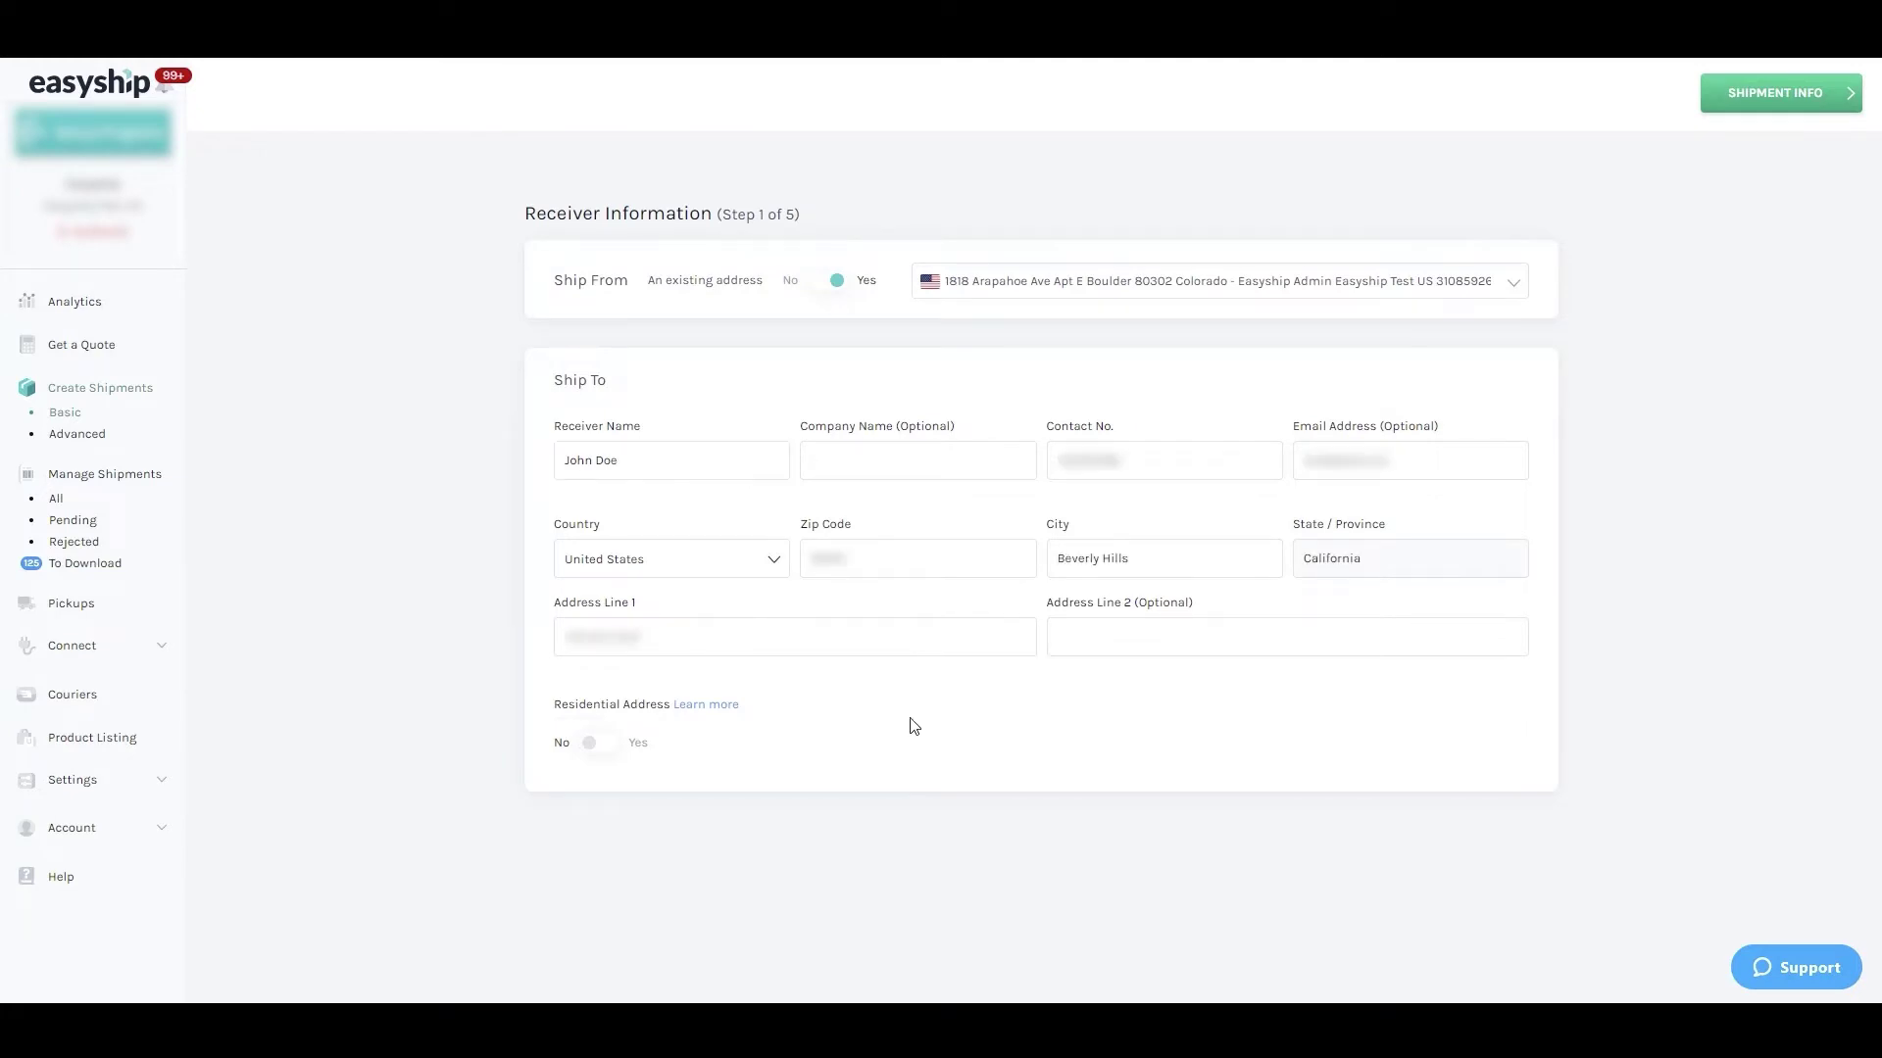
# - Mark the receiver's address as residential and continue to the shipment information
pyautogui.click(593, 749)
pyautogui.click(1767, 99)
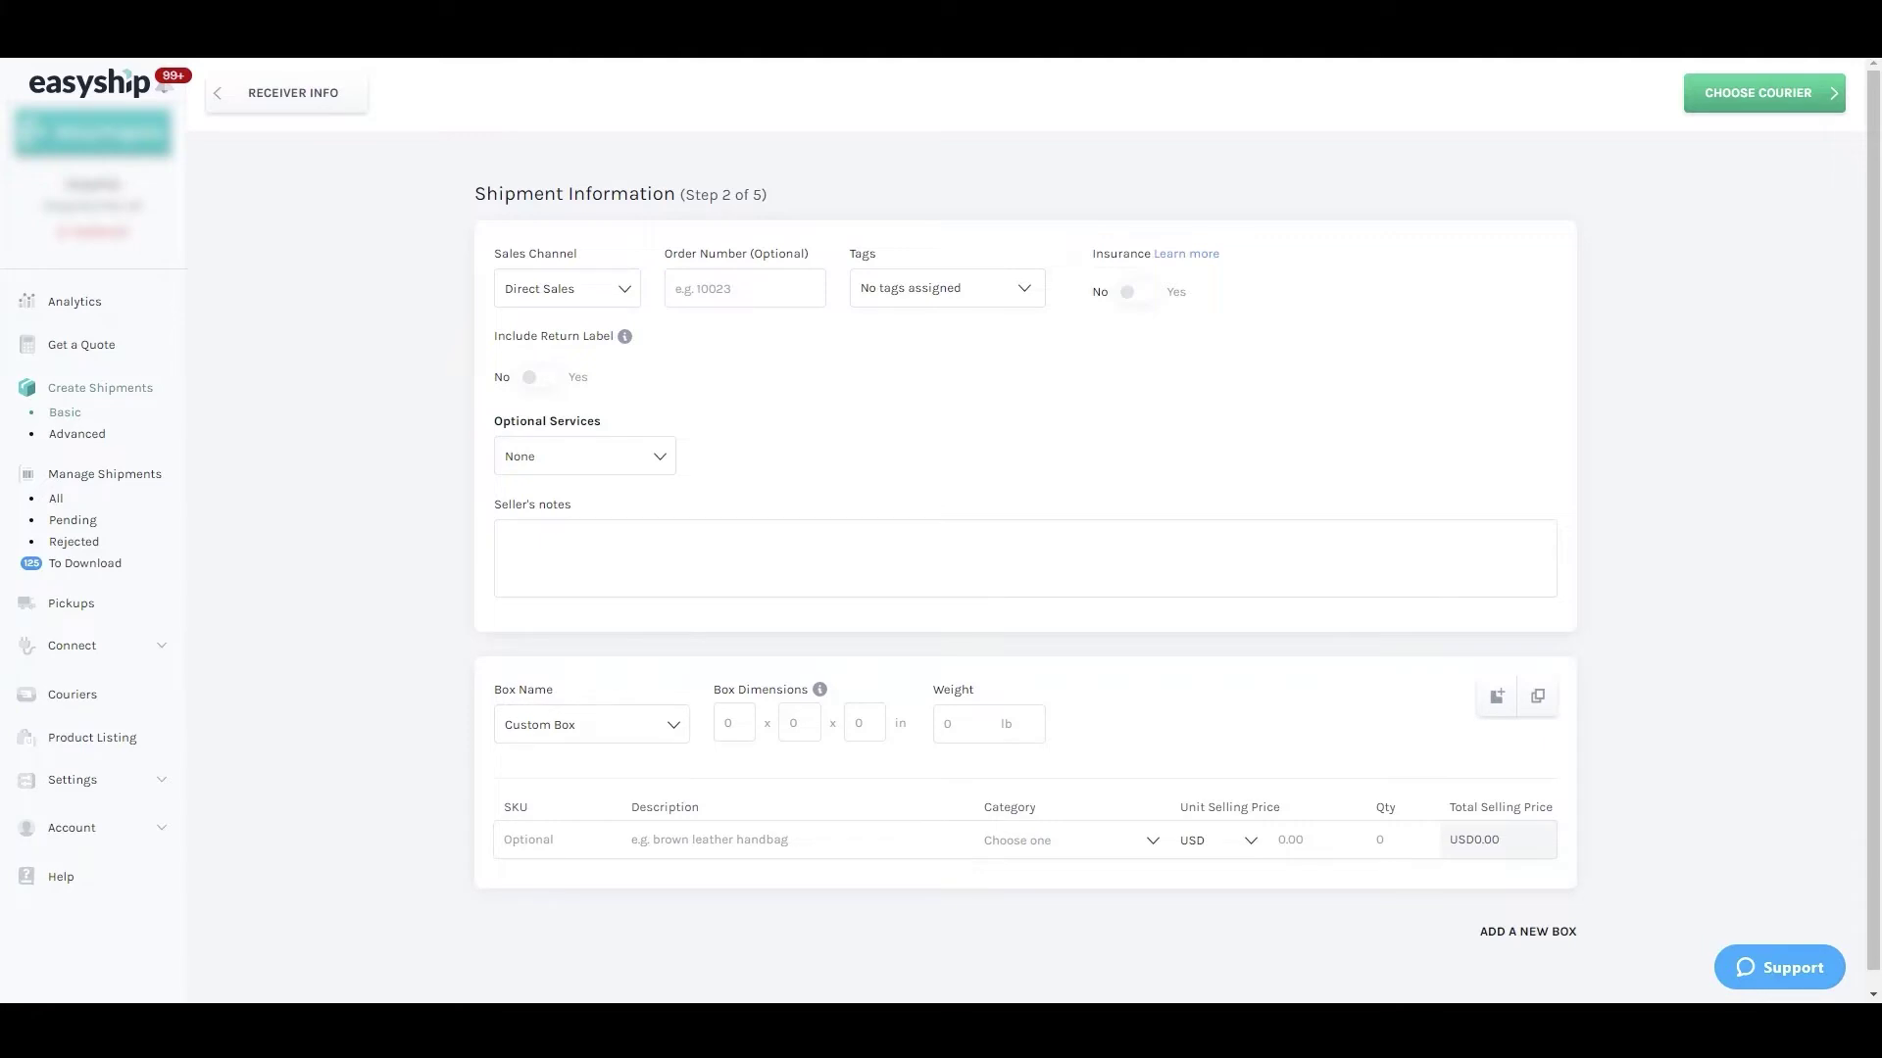
# - Fill in the shipment details with Direct Sales as sales channel, the order number, and insurance enabled
pyautogui.click(608, 300)
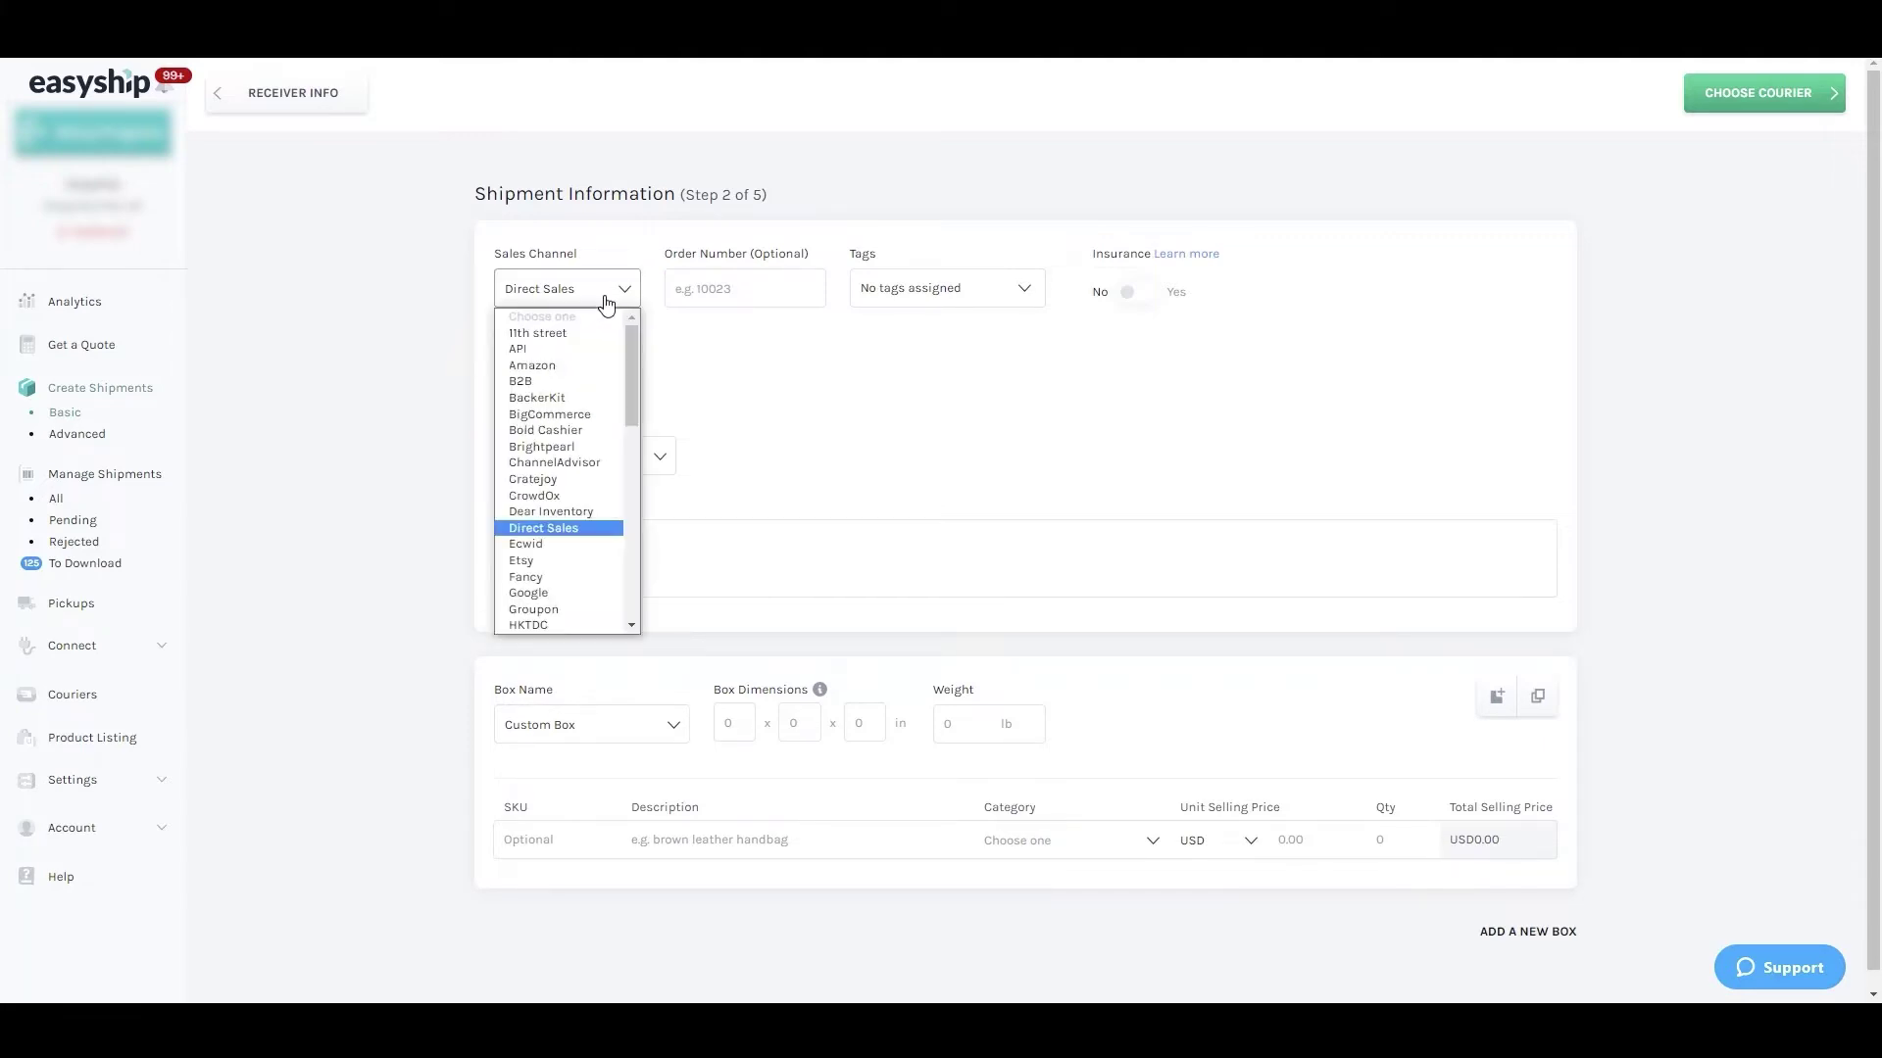
pyautogui.click(548, 527)
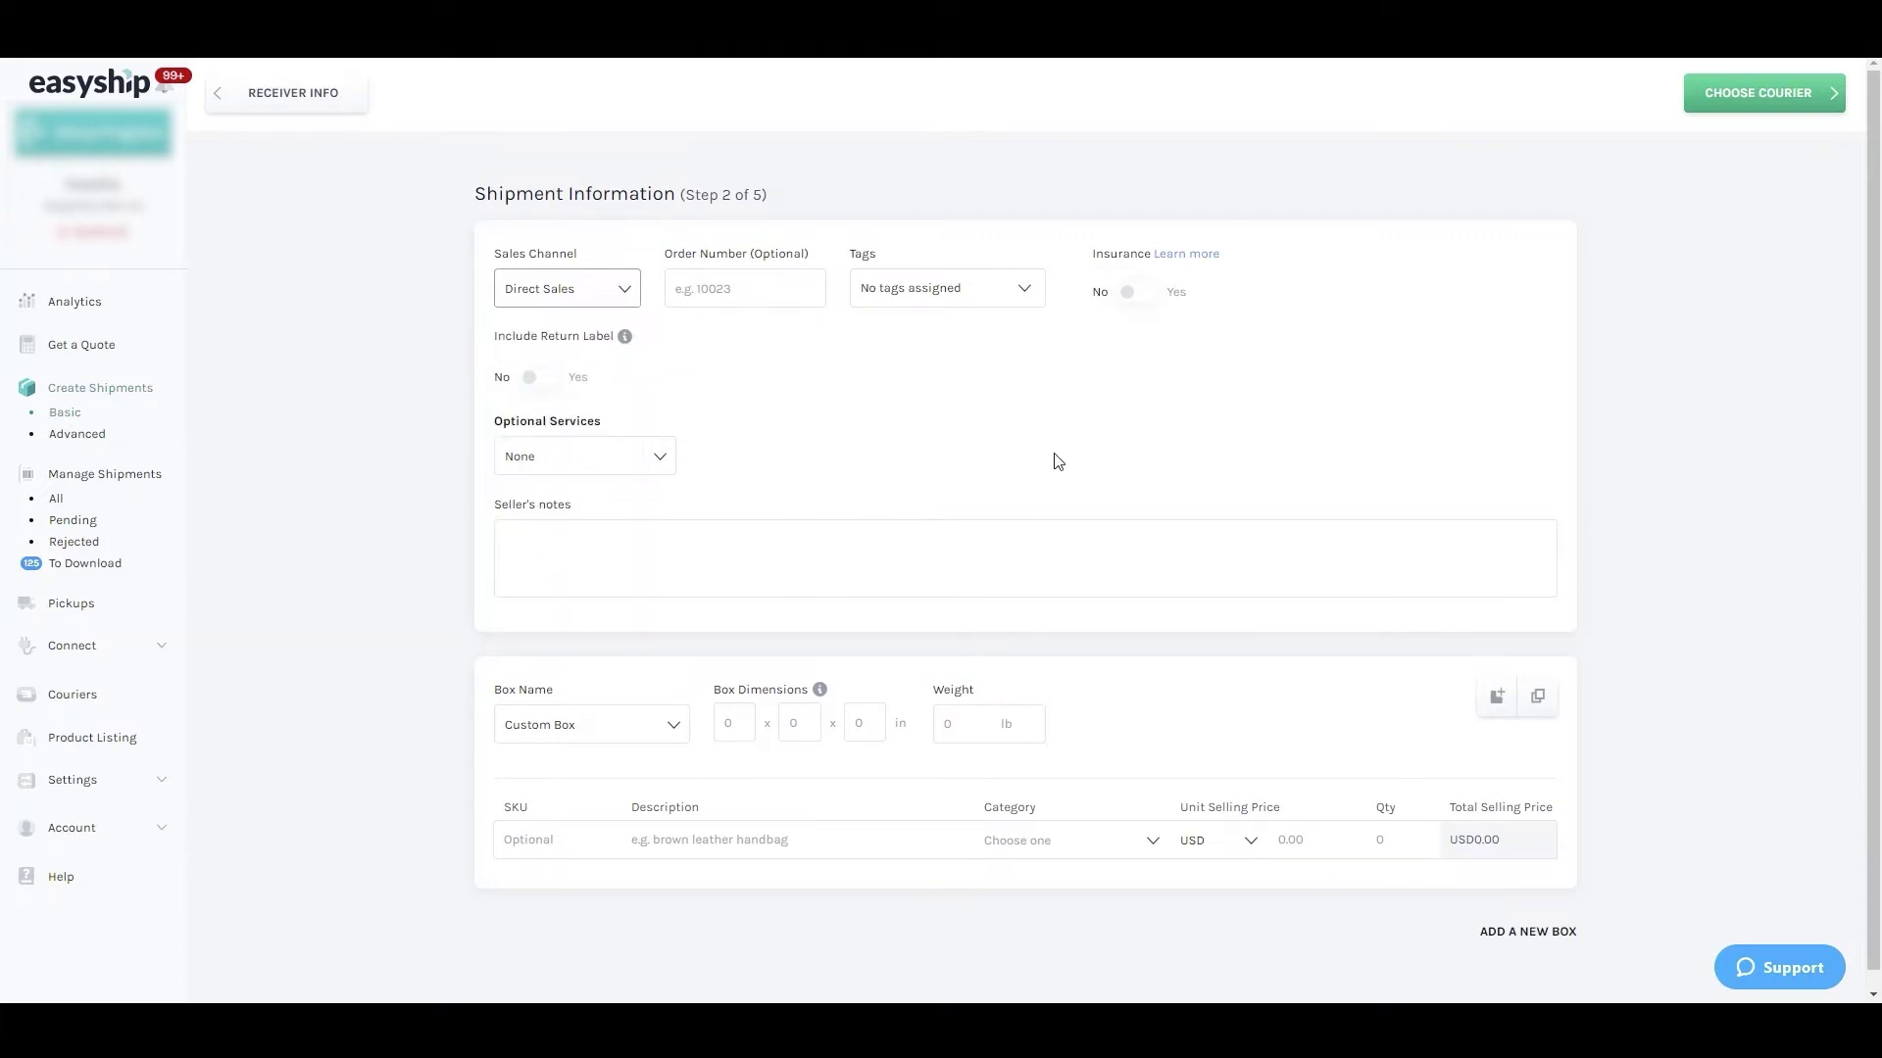
pyautogui.click(735, 305)
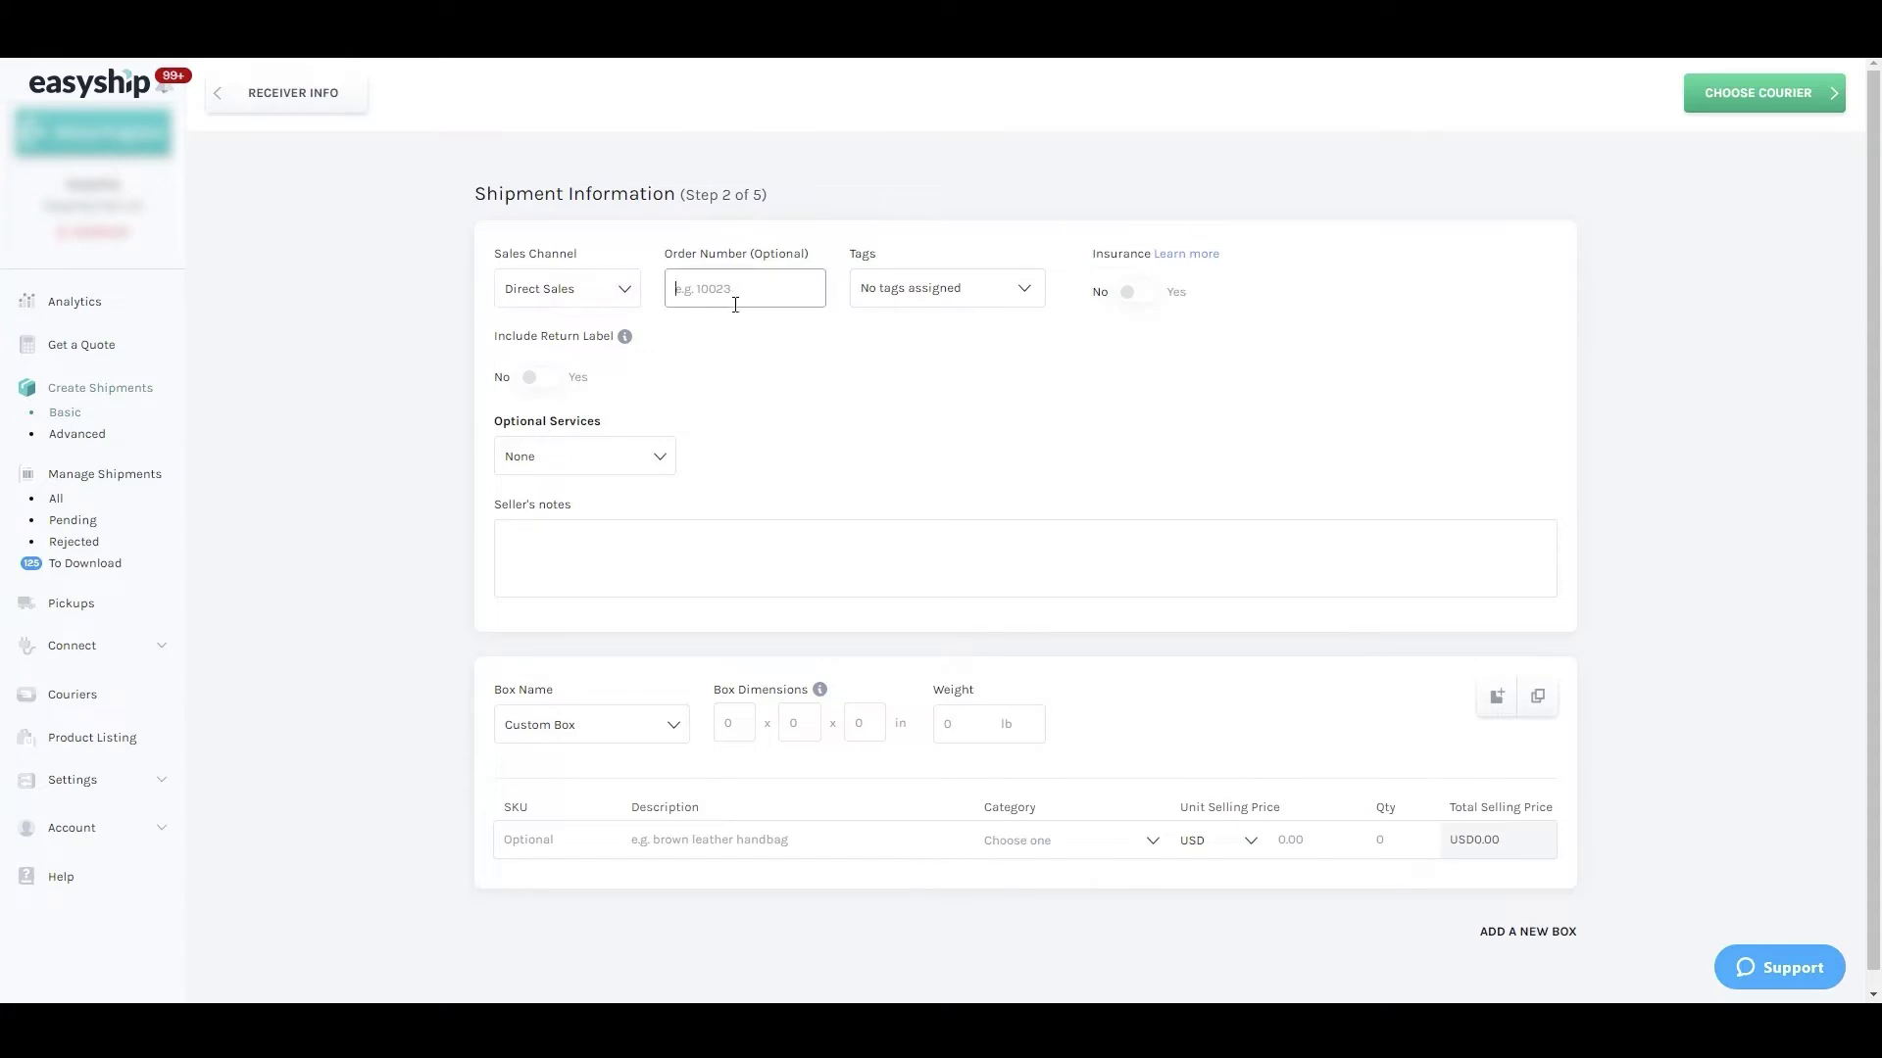
pyautogui.write('10001')
pyautogui.click(1113, 304)
pyautogui.click(1140, 303)
# - Set the custom box dimensions to 5 x 12 x 5 in and its weight to 1 lb
pyautogui.scroll(-1, 822, 458)
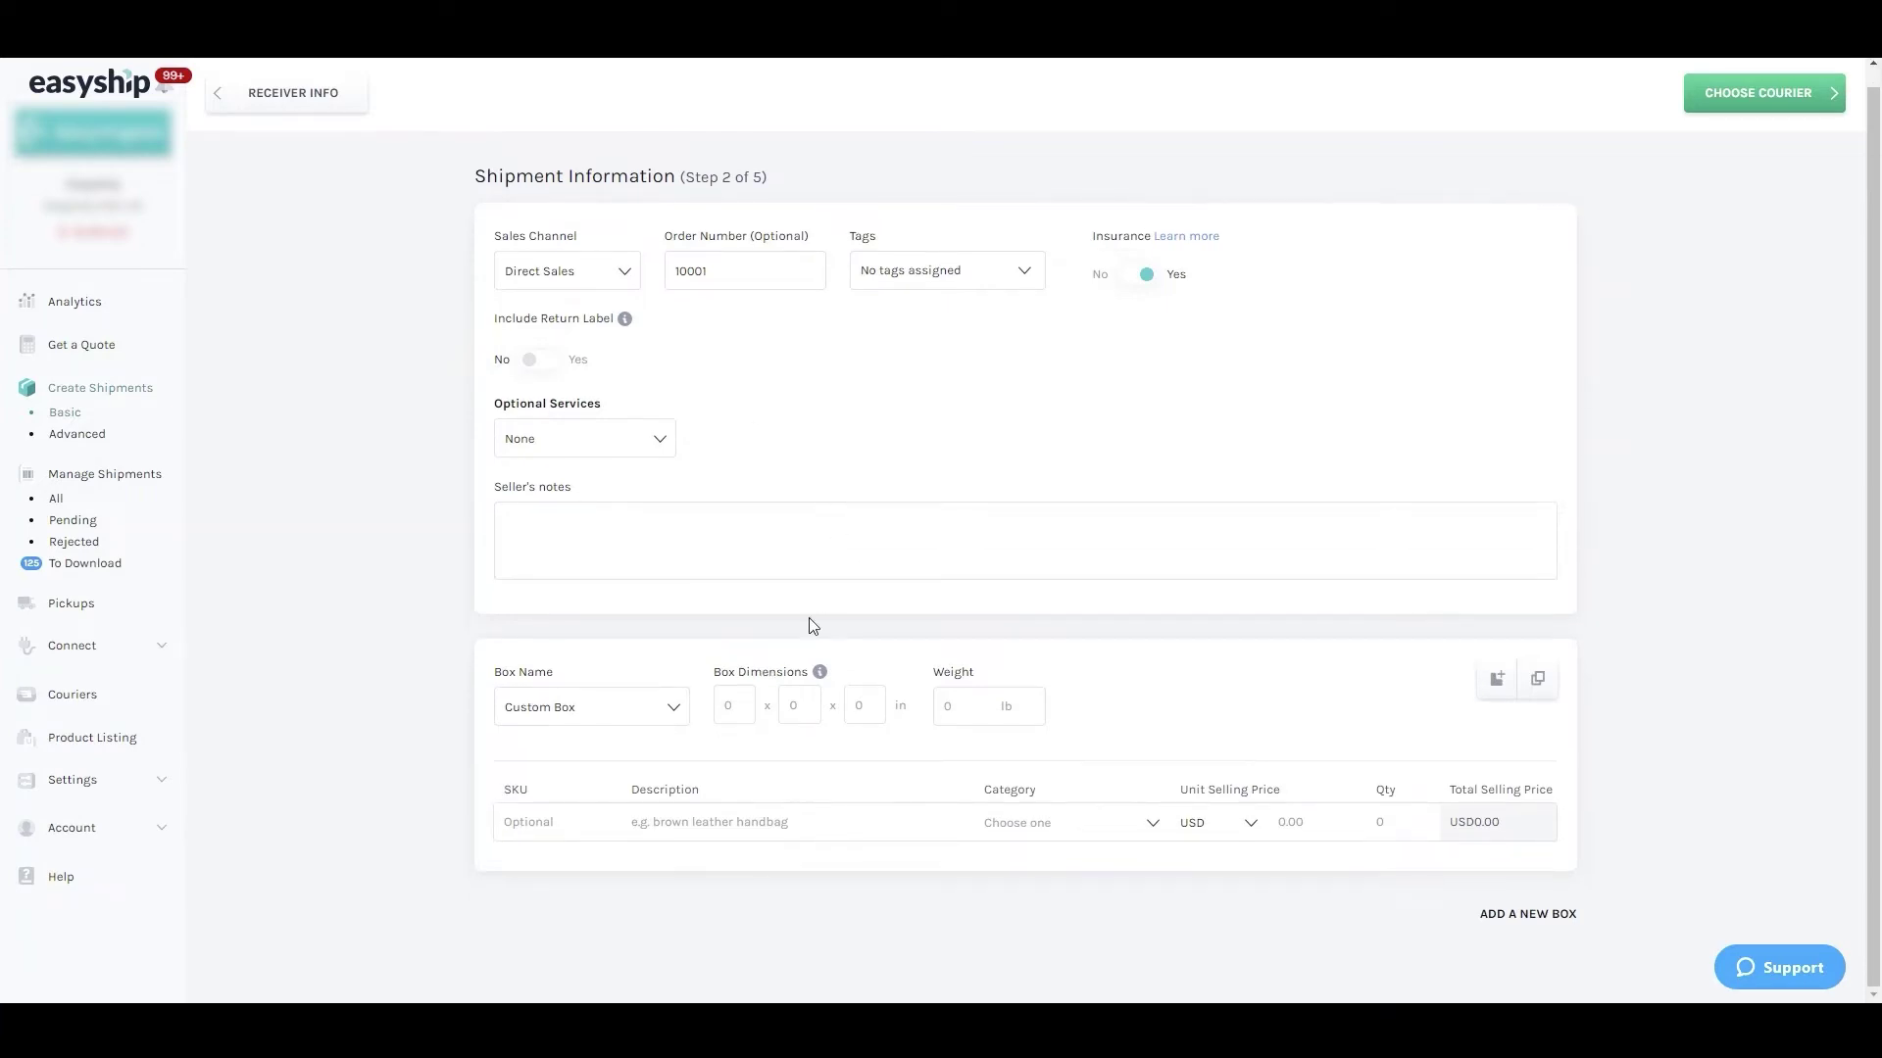
pyautogui.click(739, 707)
pyautogui.write('5')
pyautogui.click(802, 706)
pyautogui.write('12')
pyautogui.click(860, 706)
pyautogui.write('5')
pyautogui.click(948, 705)
pyautogui.write('1')
pyautogui.click(1135, 669)
# - Fill in the box's item as Brown Leather Bag, category Bags & Luggages, unit selling price USD 123, quantity 1
pyautogui.click(762, 821)
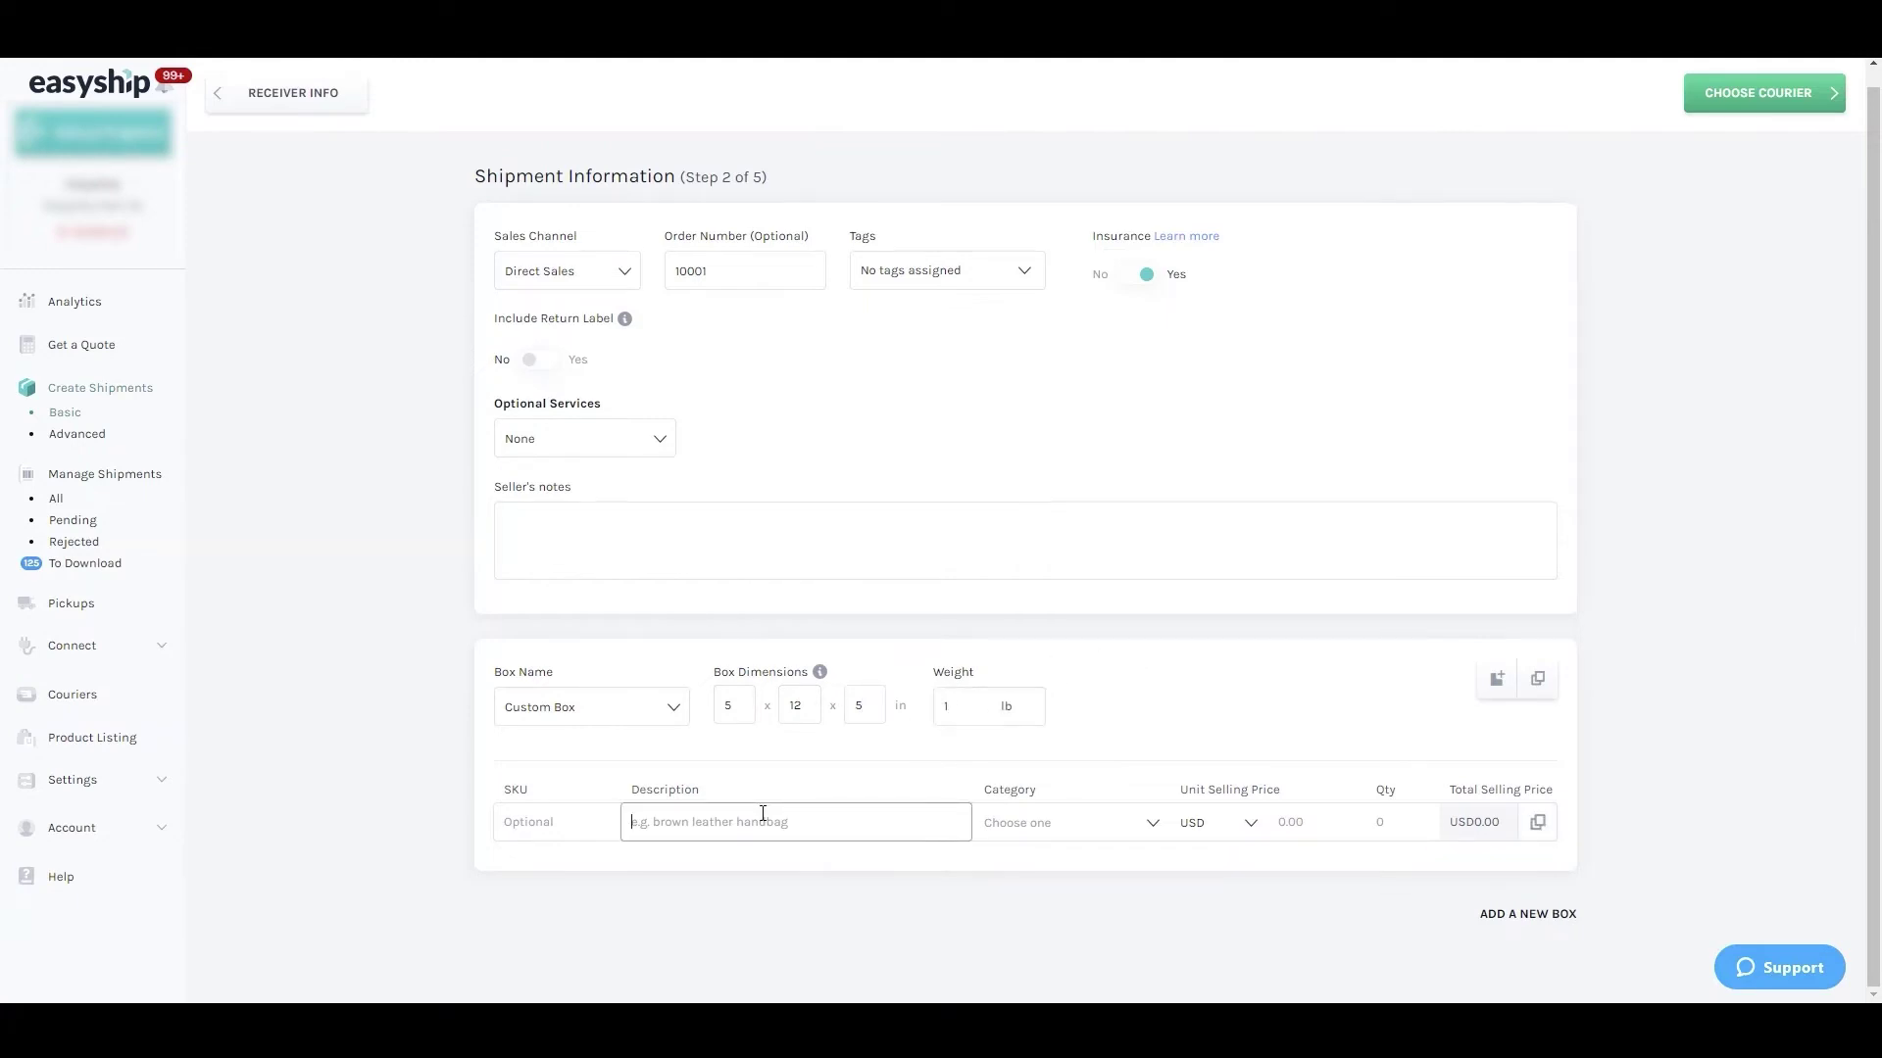
pyautogui.write('Brown Leather Bag')
pyautogui.click(1068, 823)
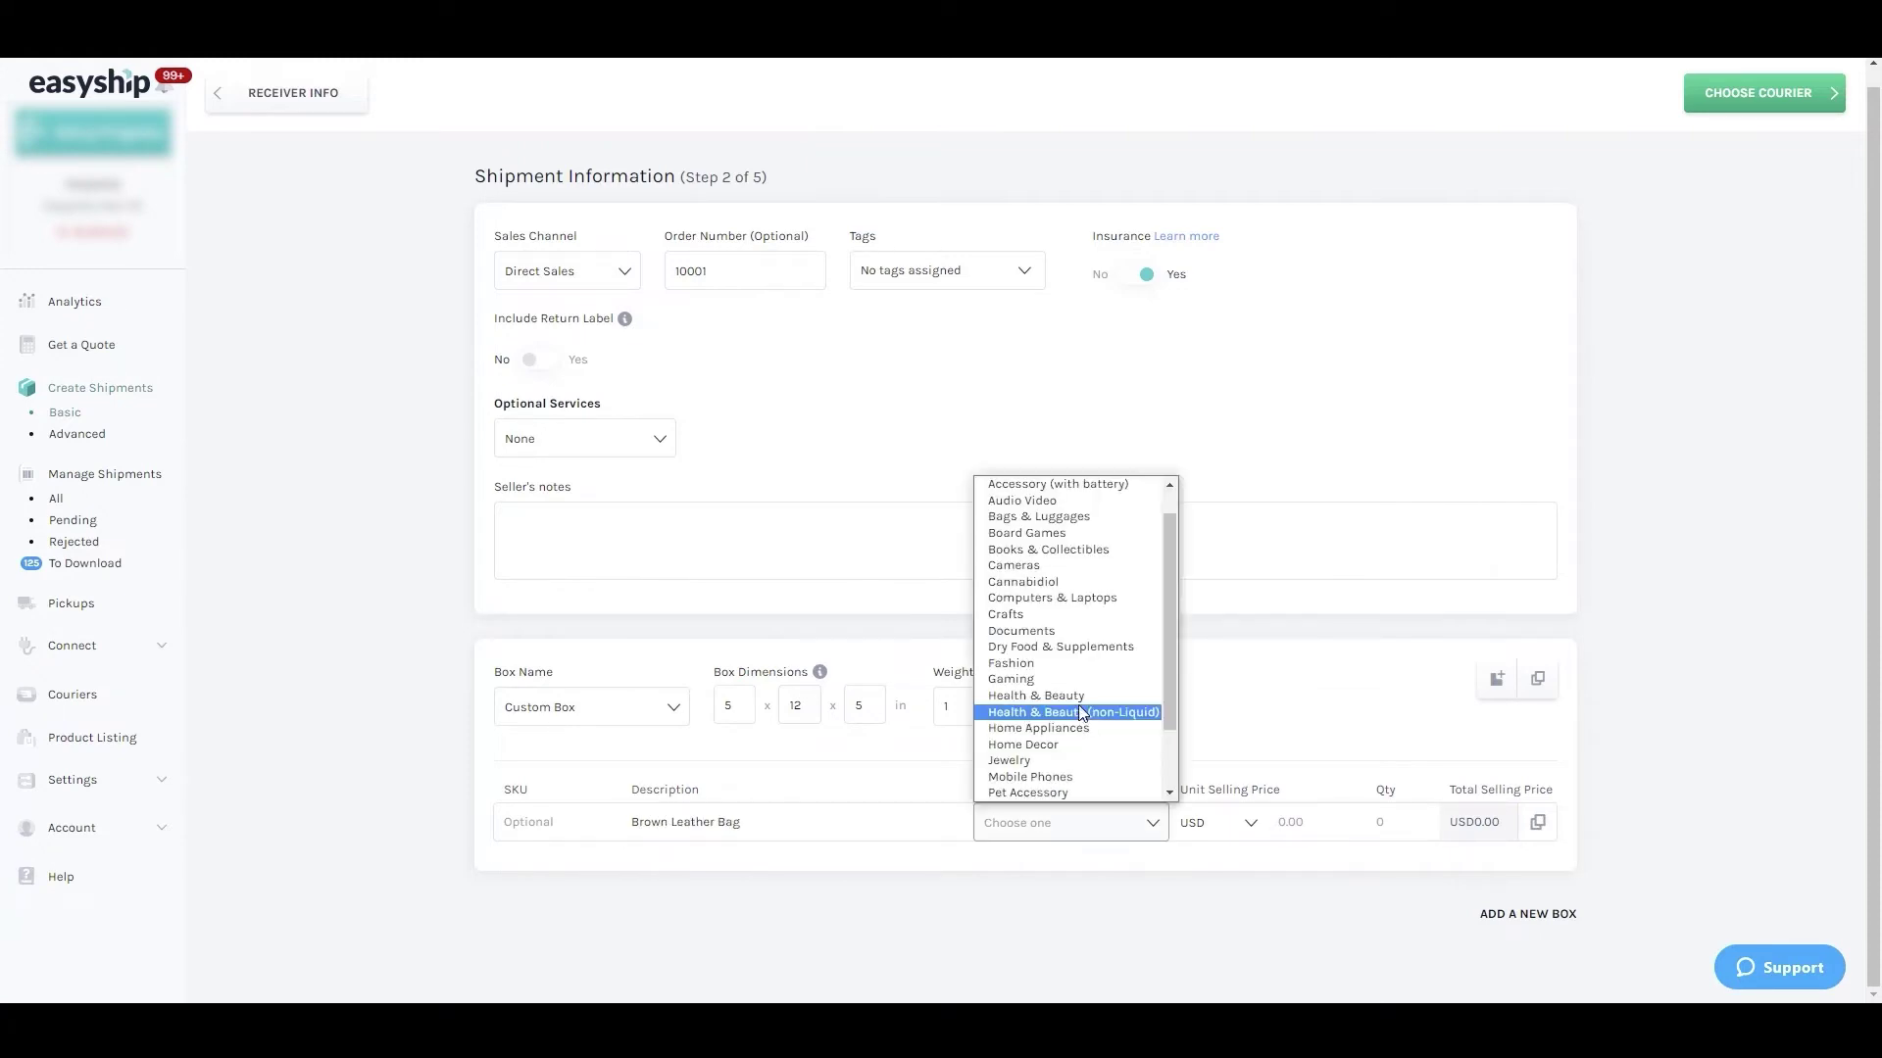
pyautogui.click(1038, 512)
pyautogui.click(1310, 823)
pyautogui.write('123')
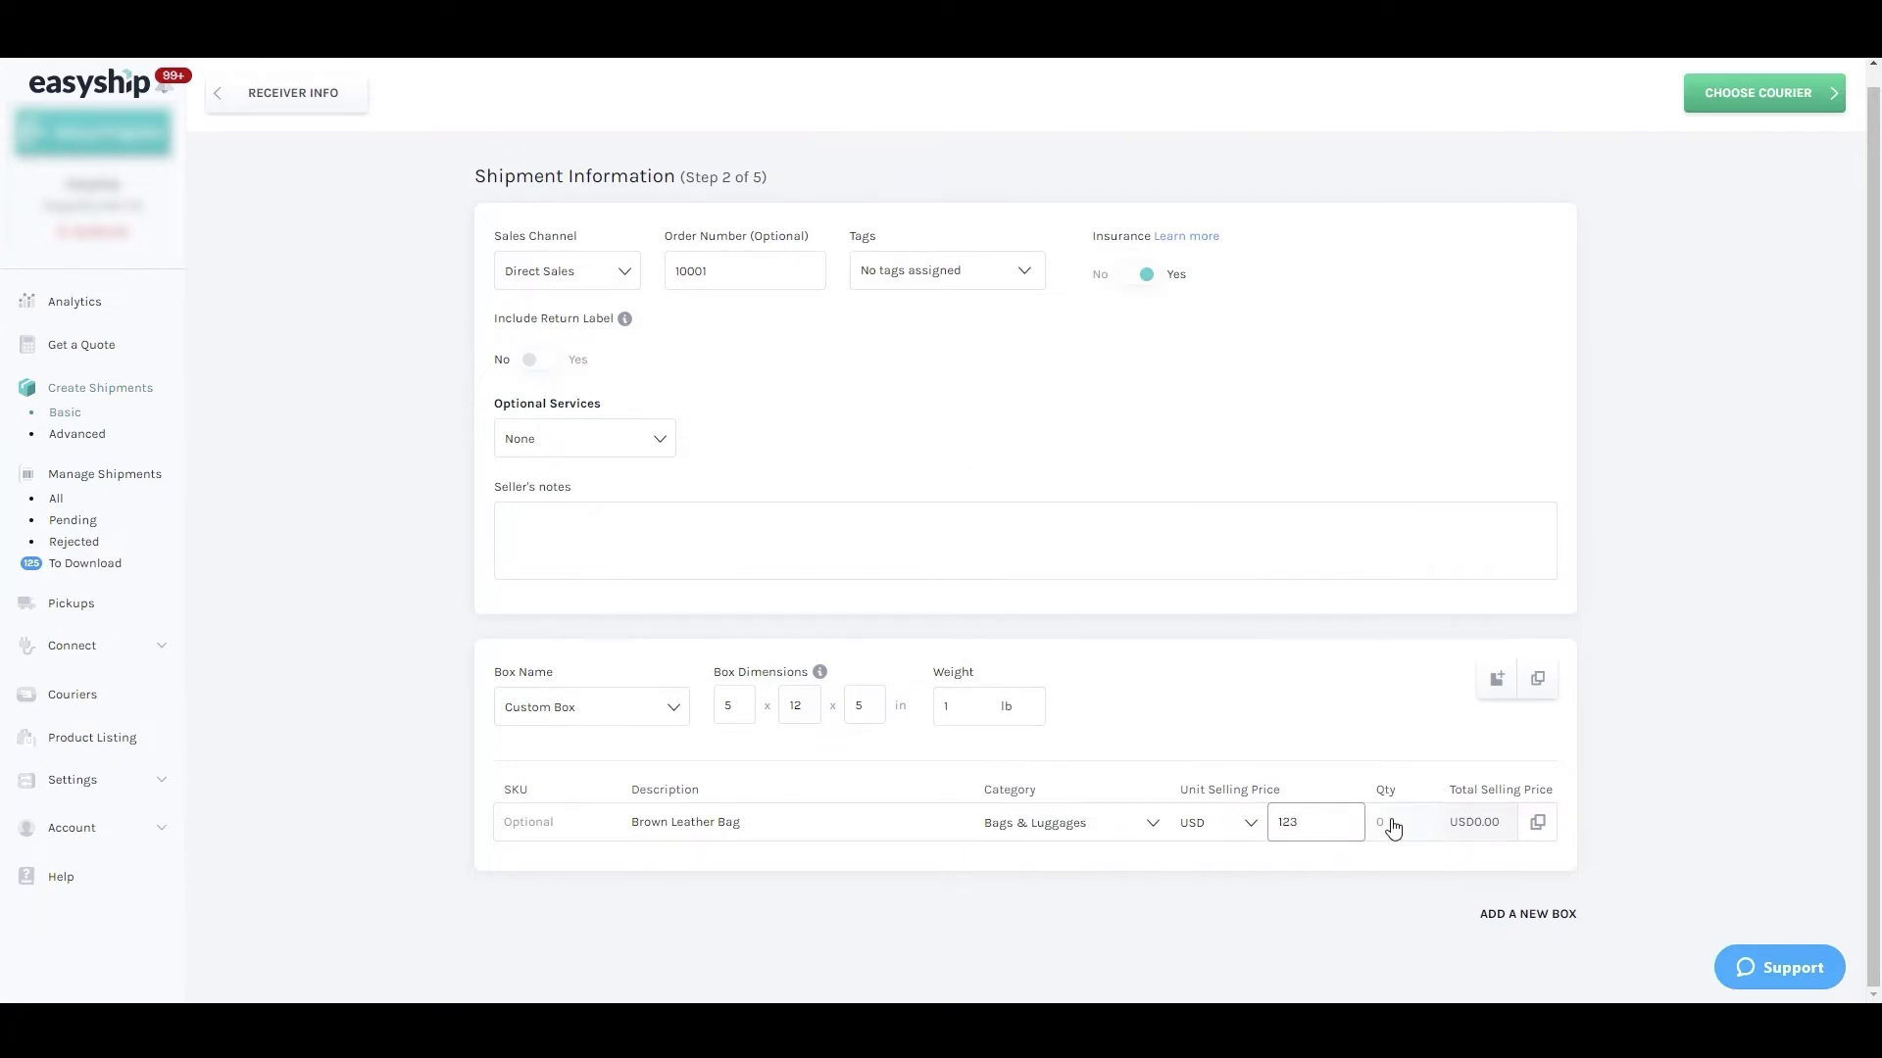
pyautogui.click(1389, 823)
pyautogui.write('1')
# - Add a second, blank item row to the box and delete it again
pyautogui.click(1494, 691)
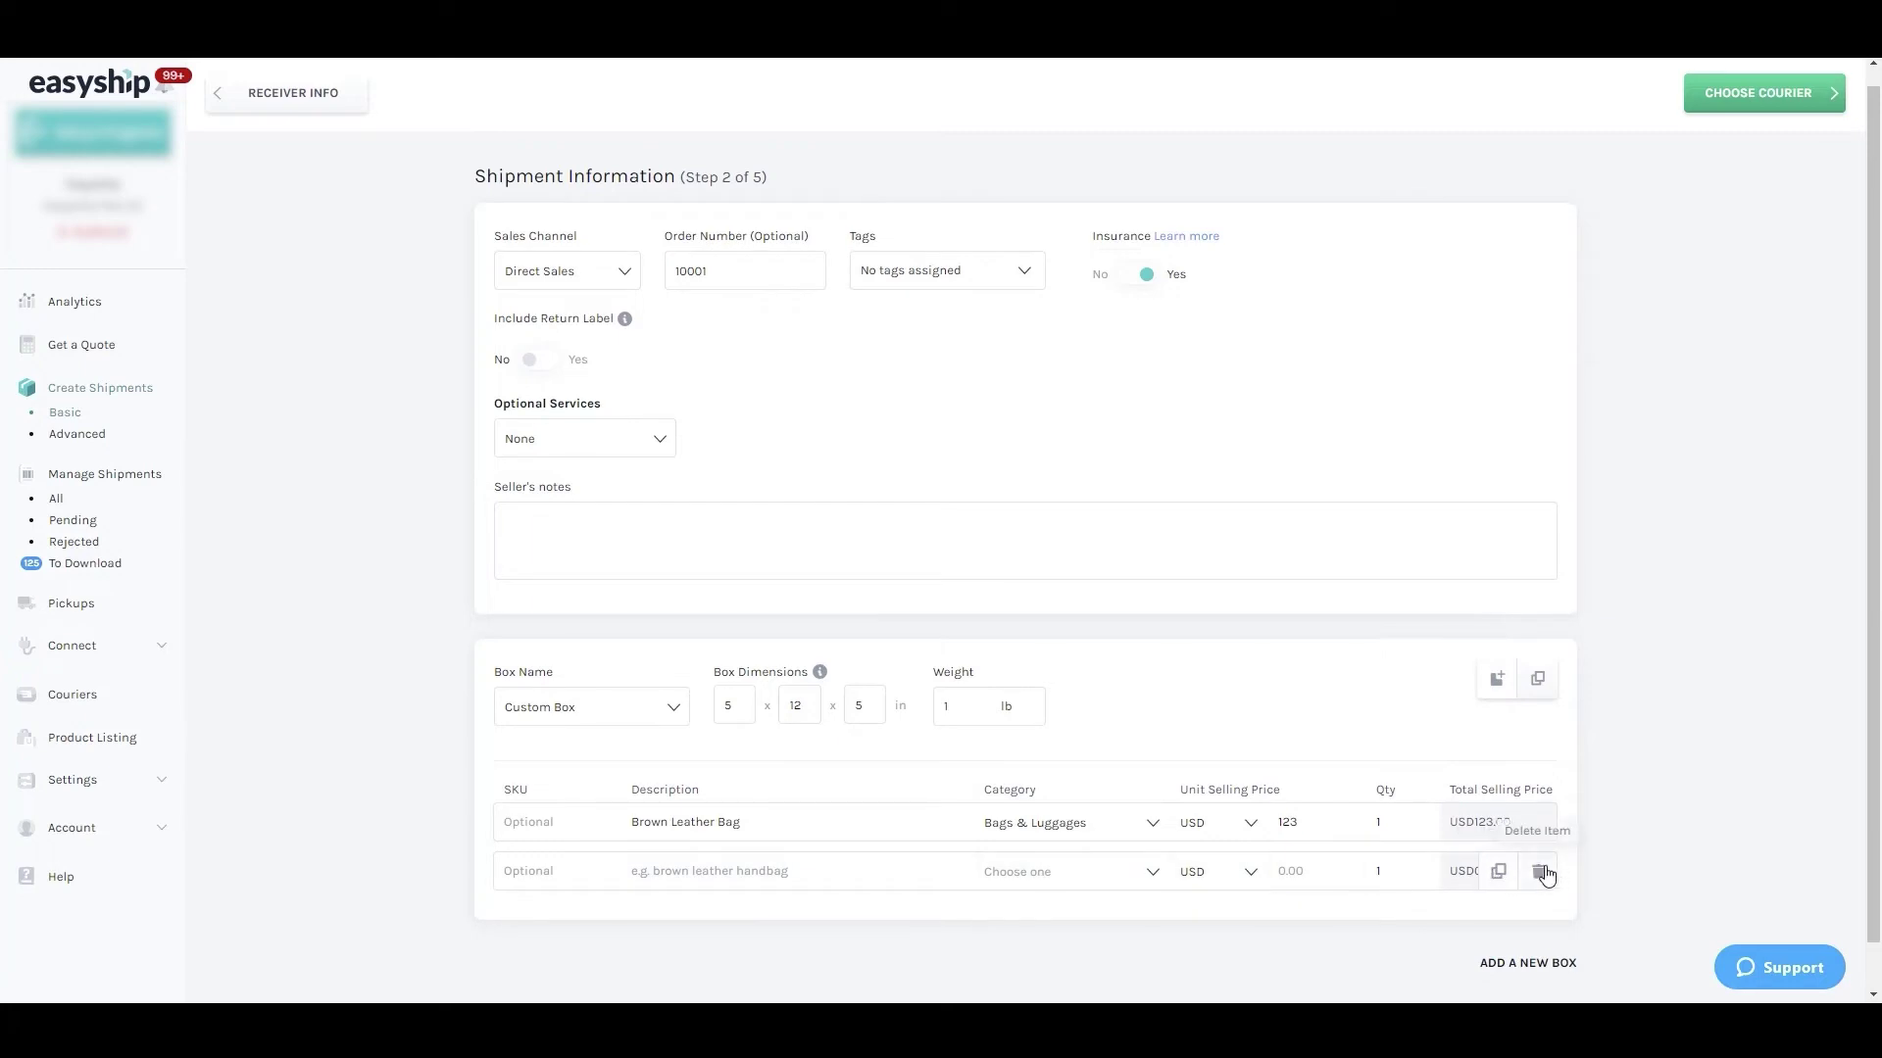
pyautogui.click(1540, 872)
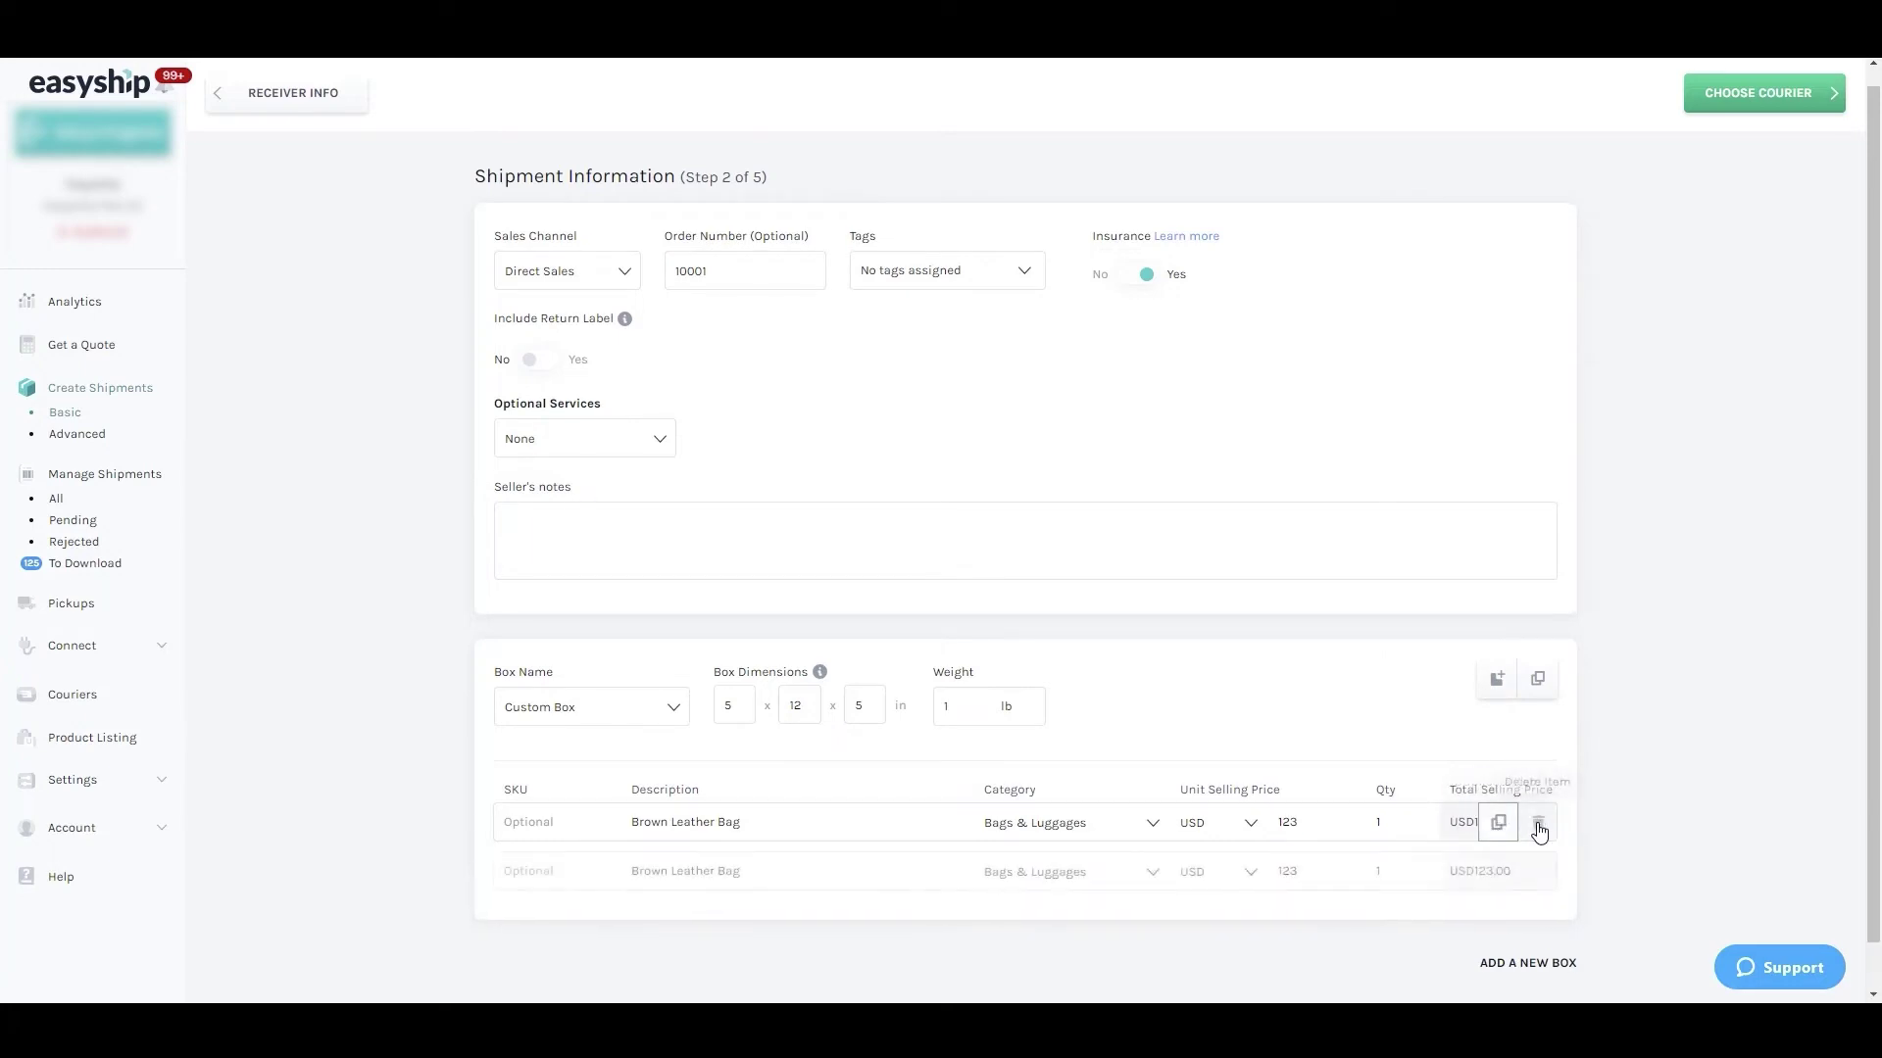
# - Compare the courier options for the shipment and select USPS - First Class
pyautogui.click(1755, 100)
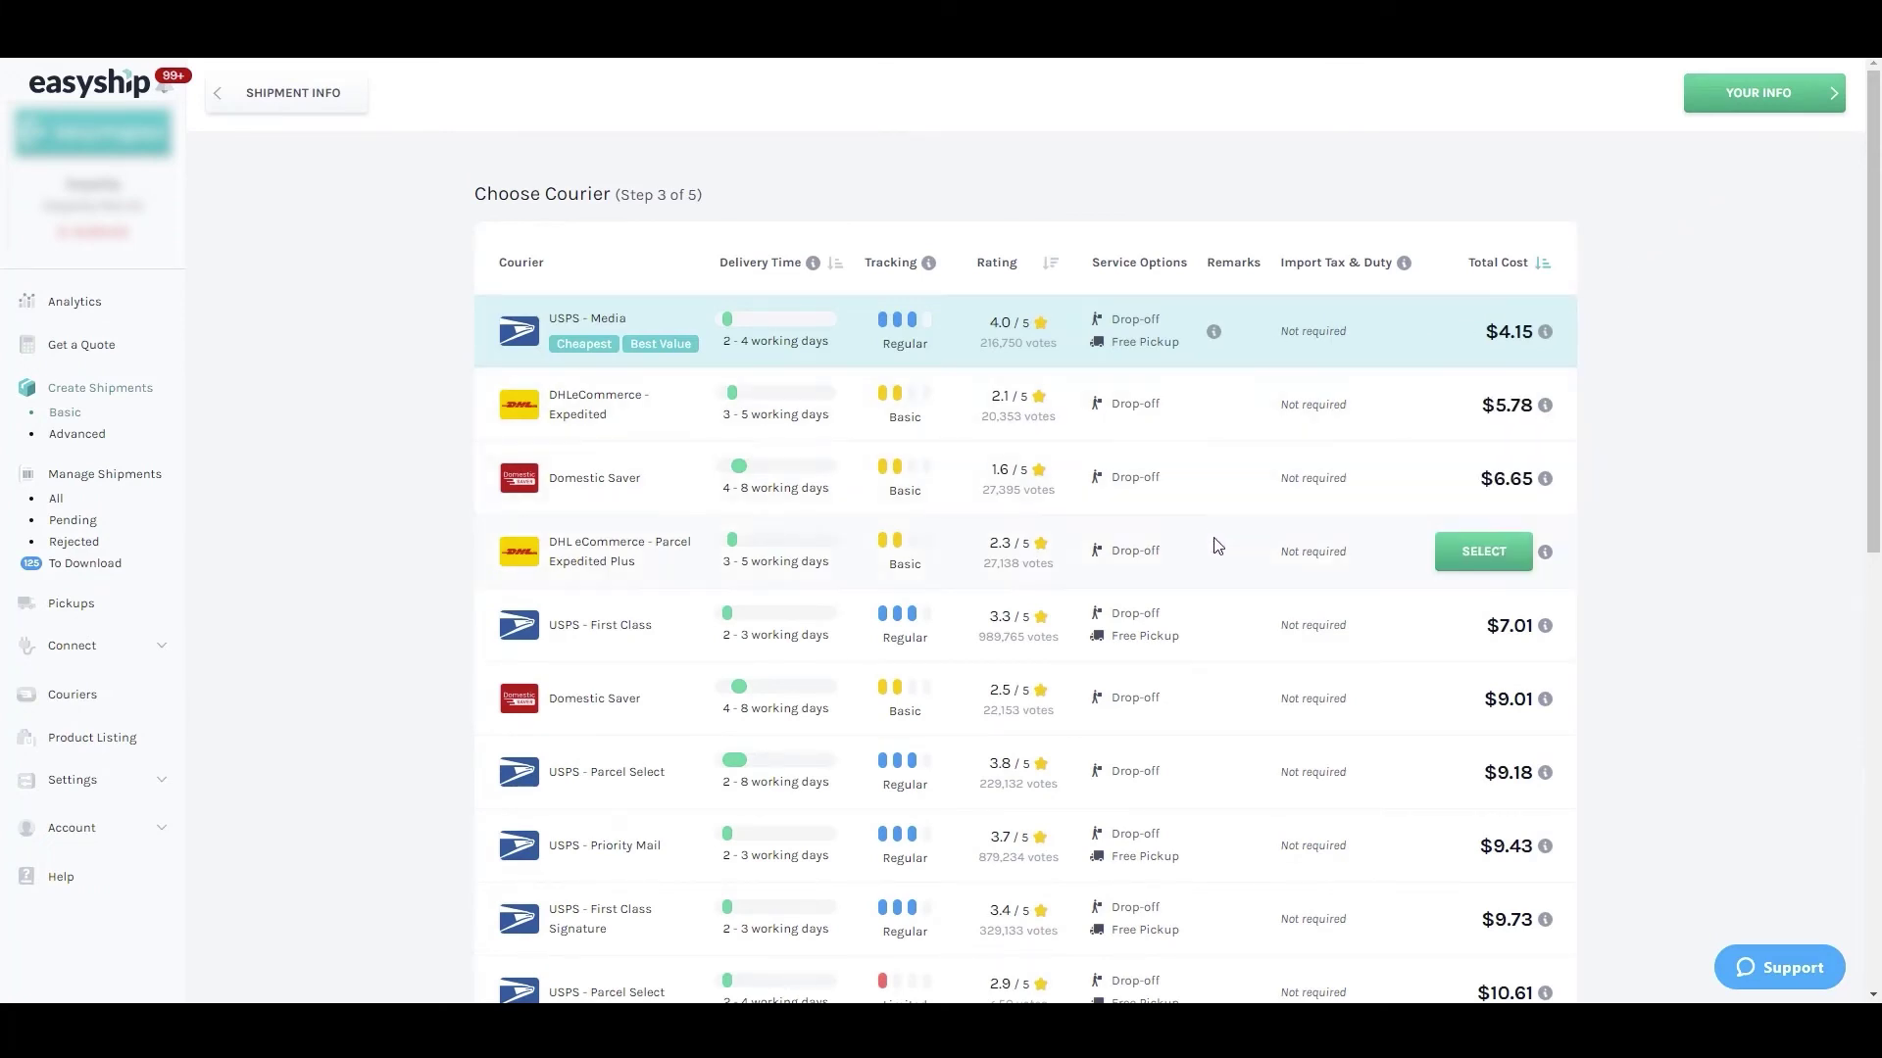
pyautogui.scroll(-1, 1215, 688)
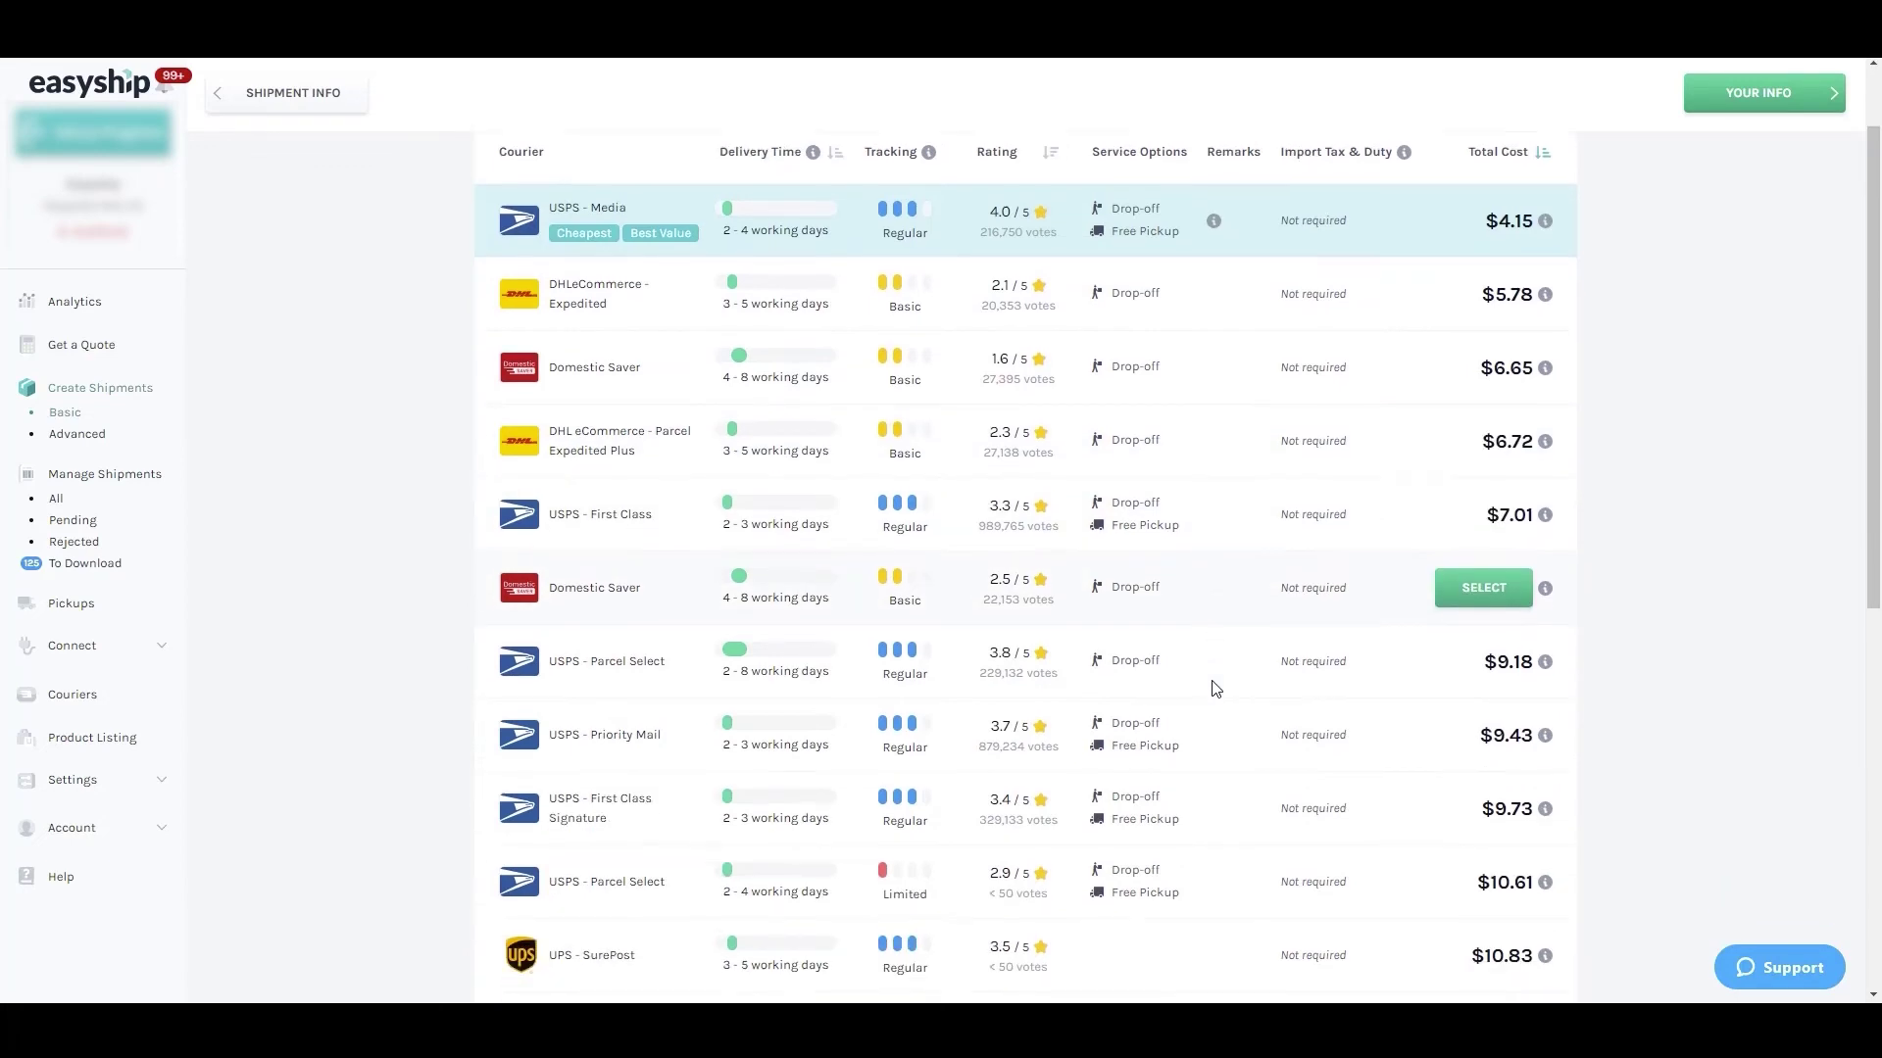
pyautogui.scroll(-3, 1212, 686)
pyautogui.scroll(4, 1211, 686)
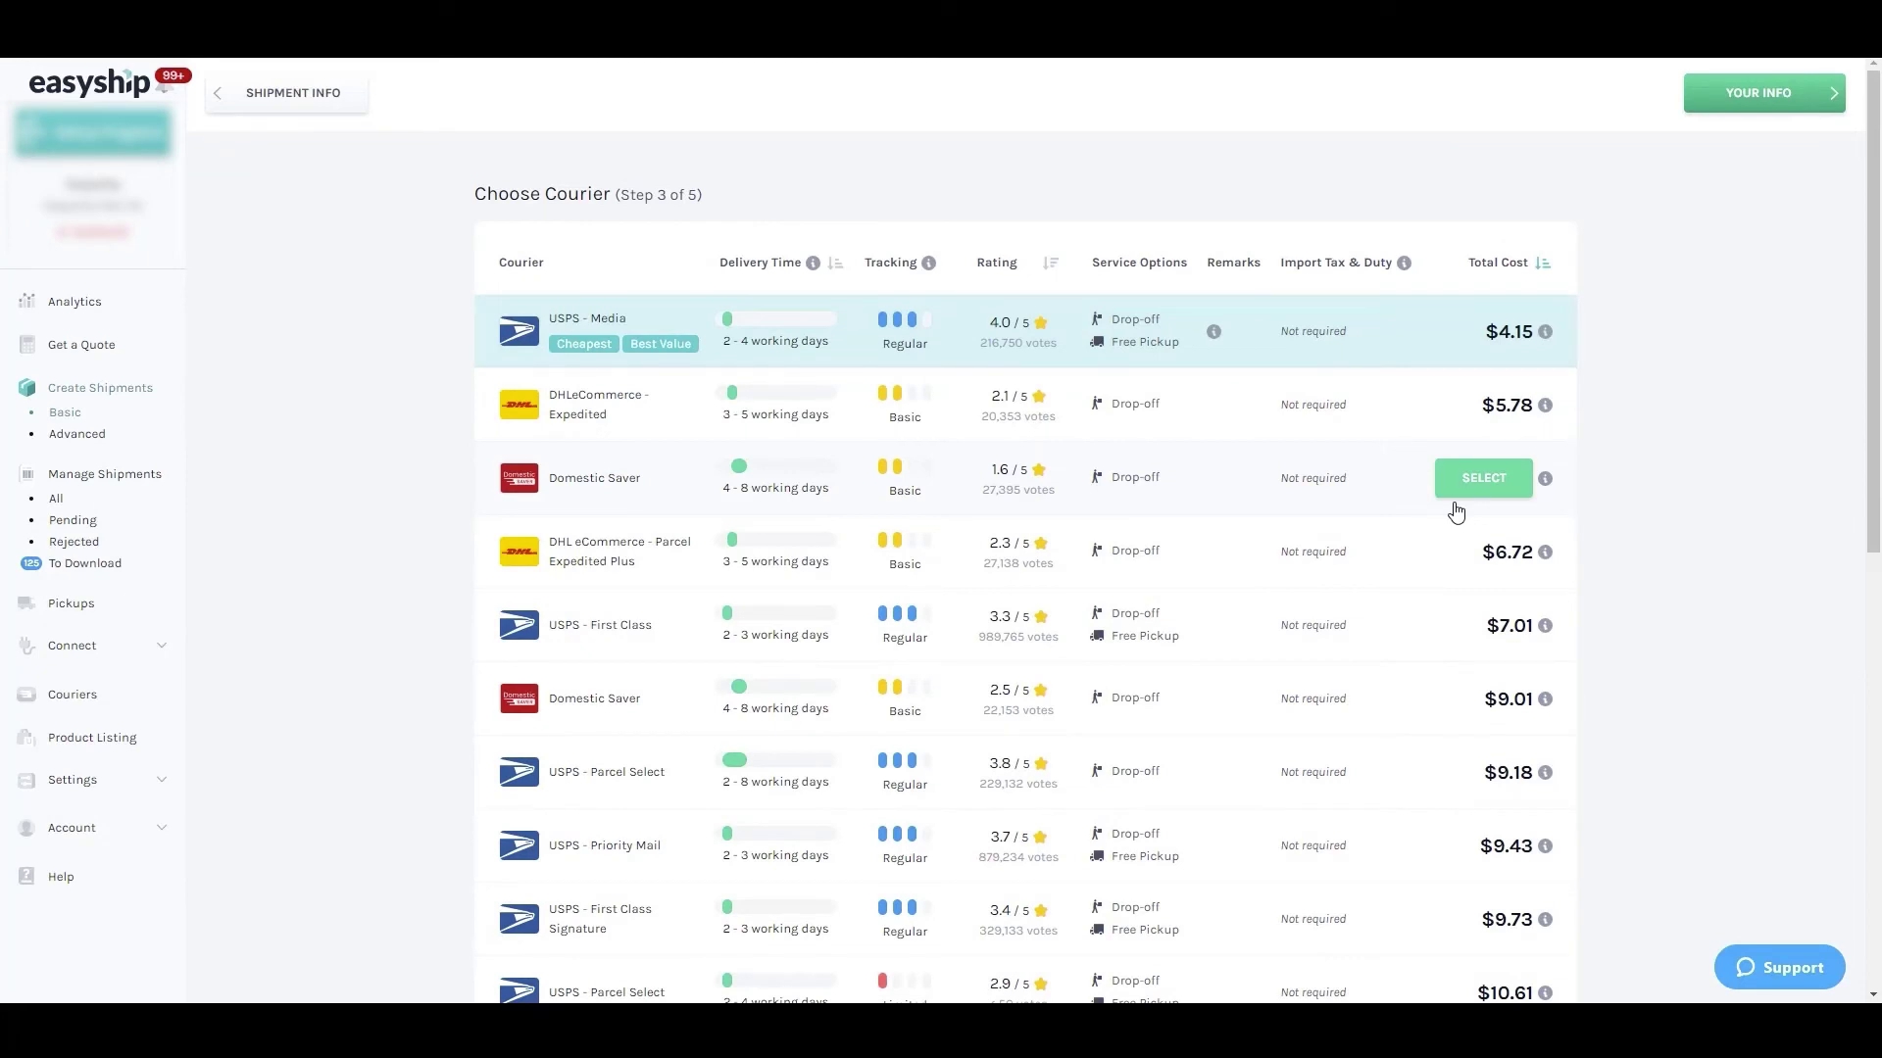
pyautogui.click(1470, 623)
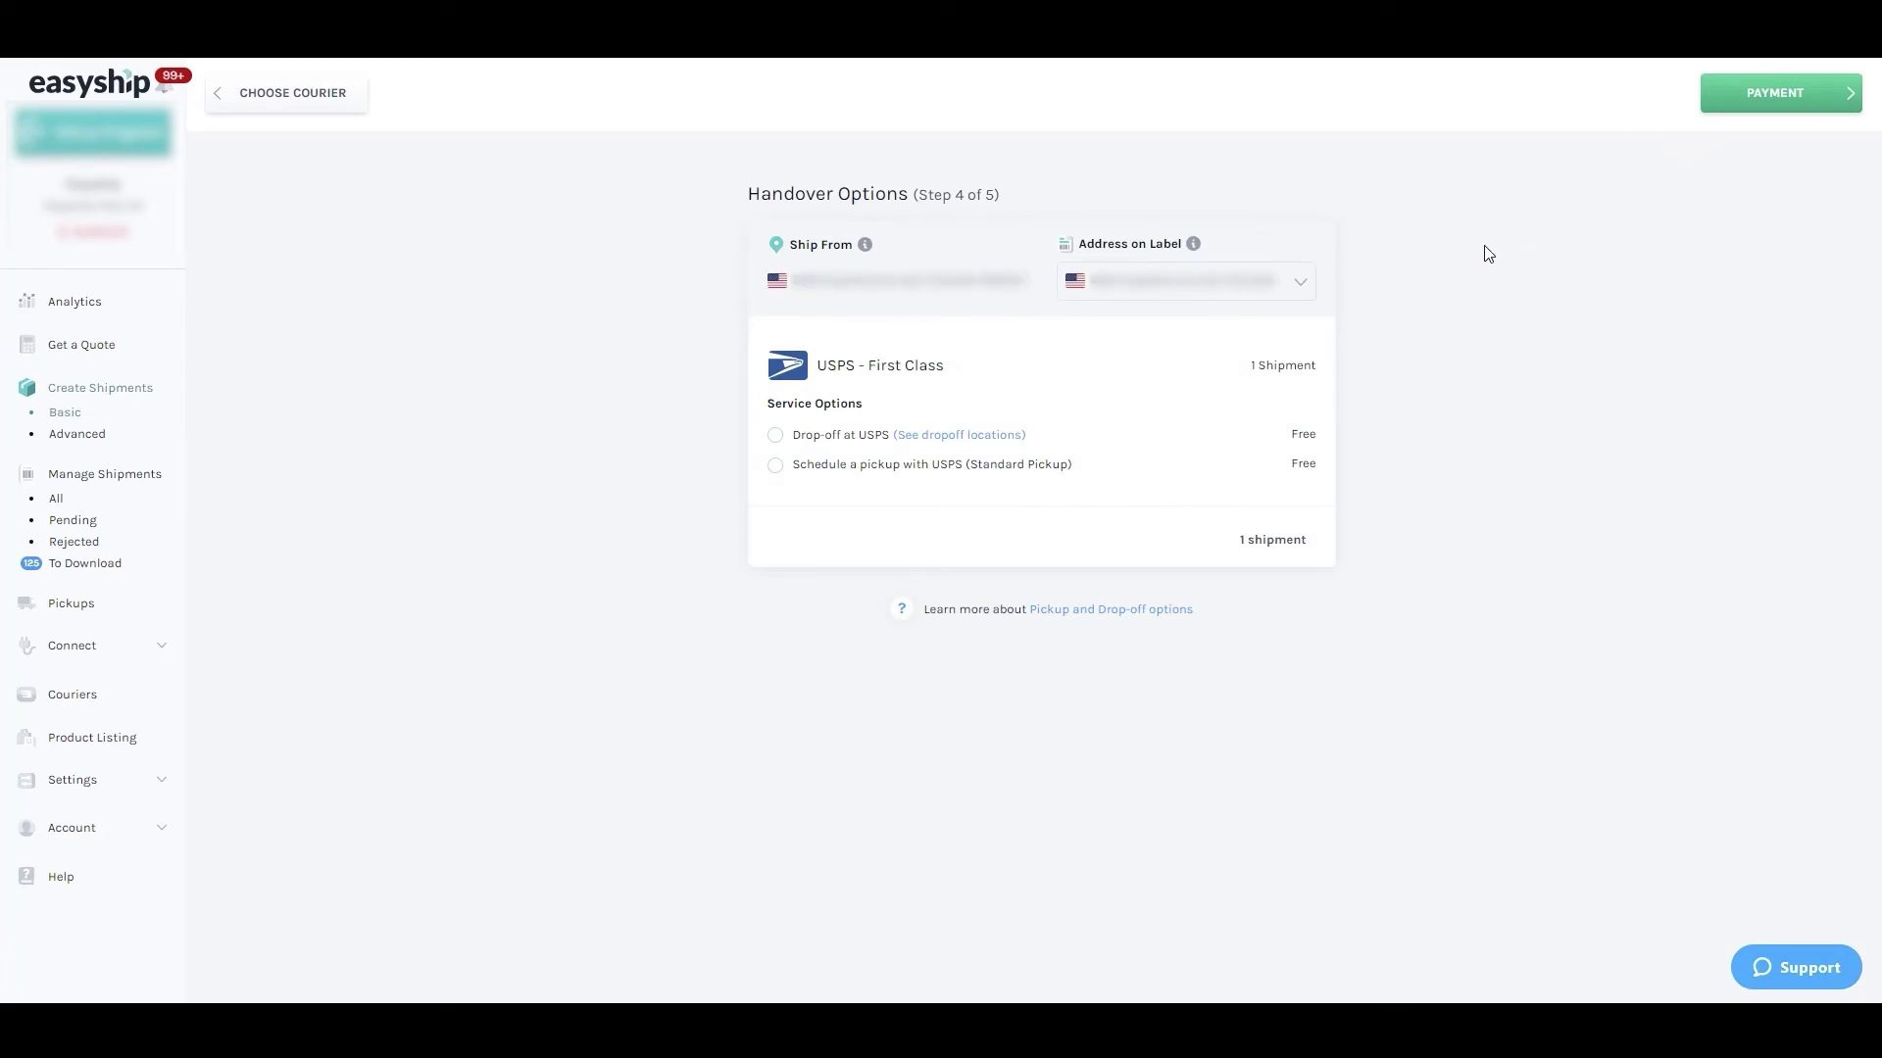
# - Schedule a standard USPS pickup for Mar 2, 2022 and confirm the shipment's payment summary
pyautogui.click(785, 470)
pyautogui.click(900, 512)
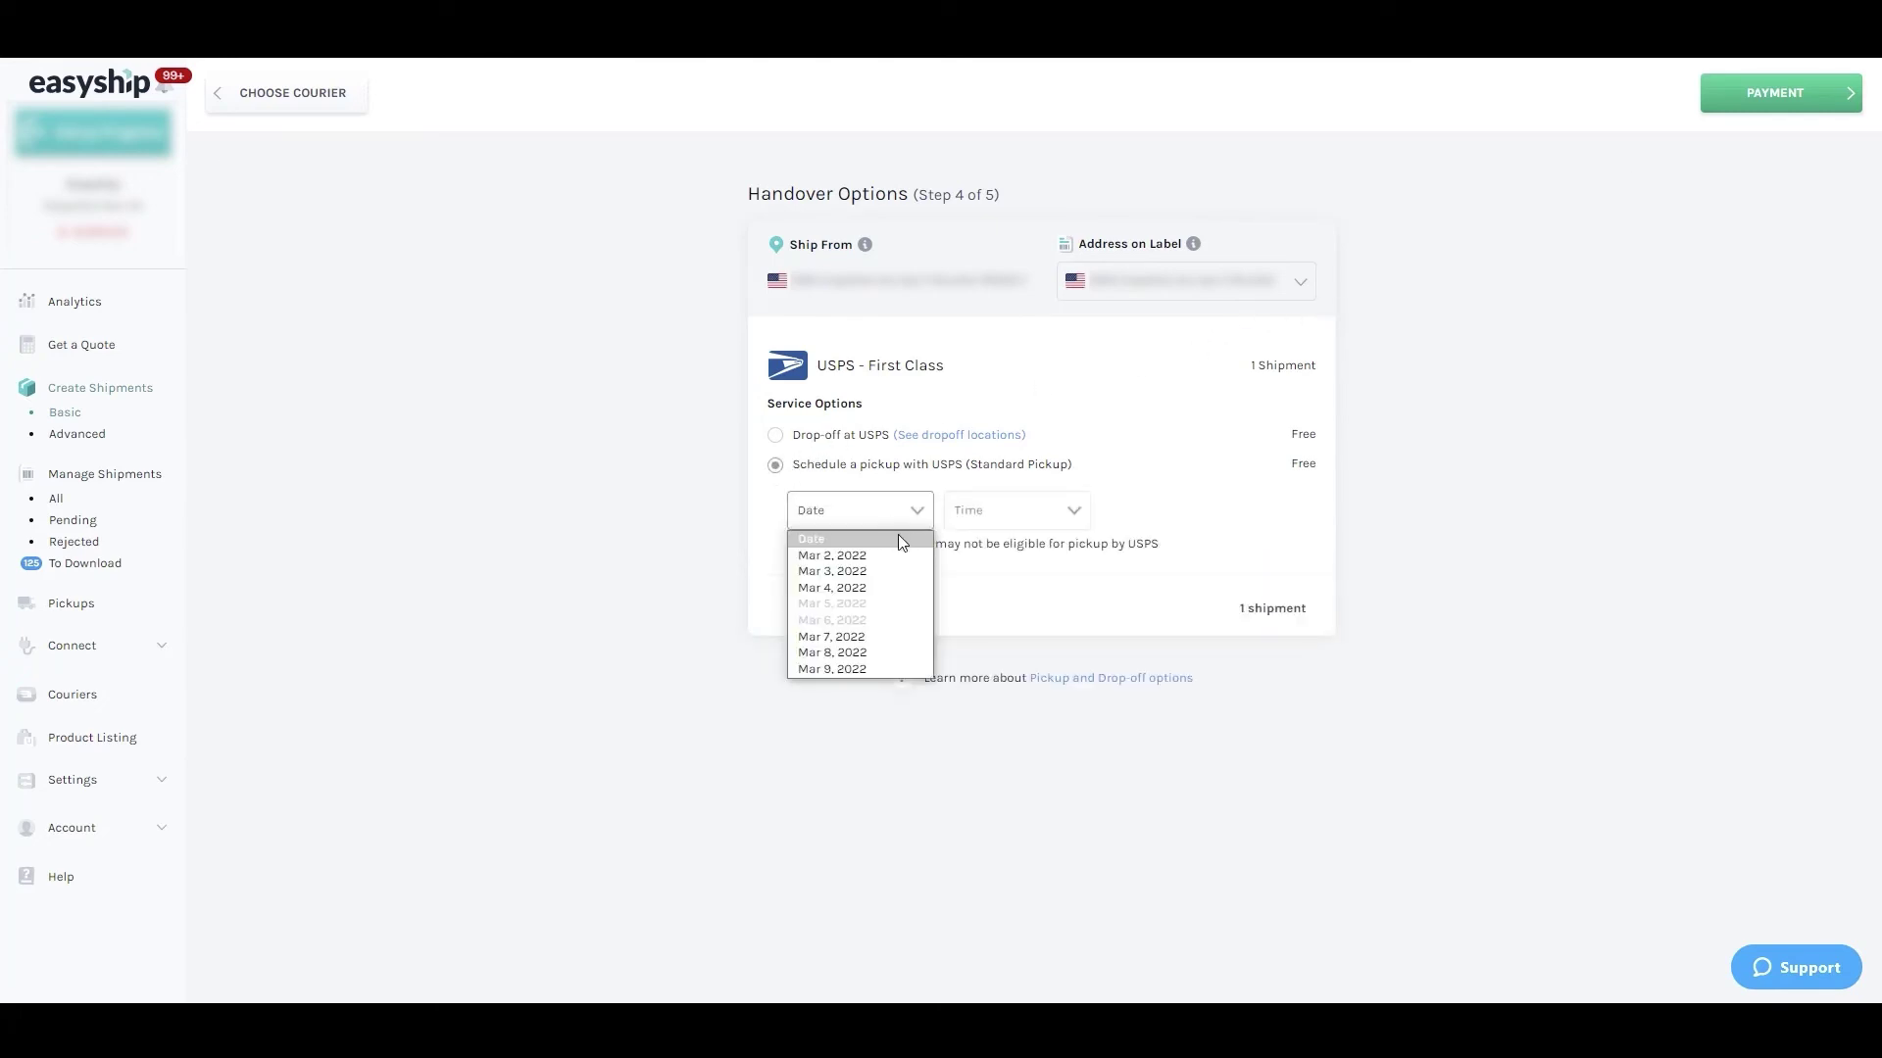
pyautogui.click(890, 556)
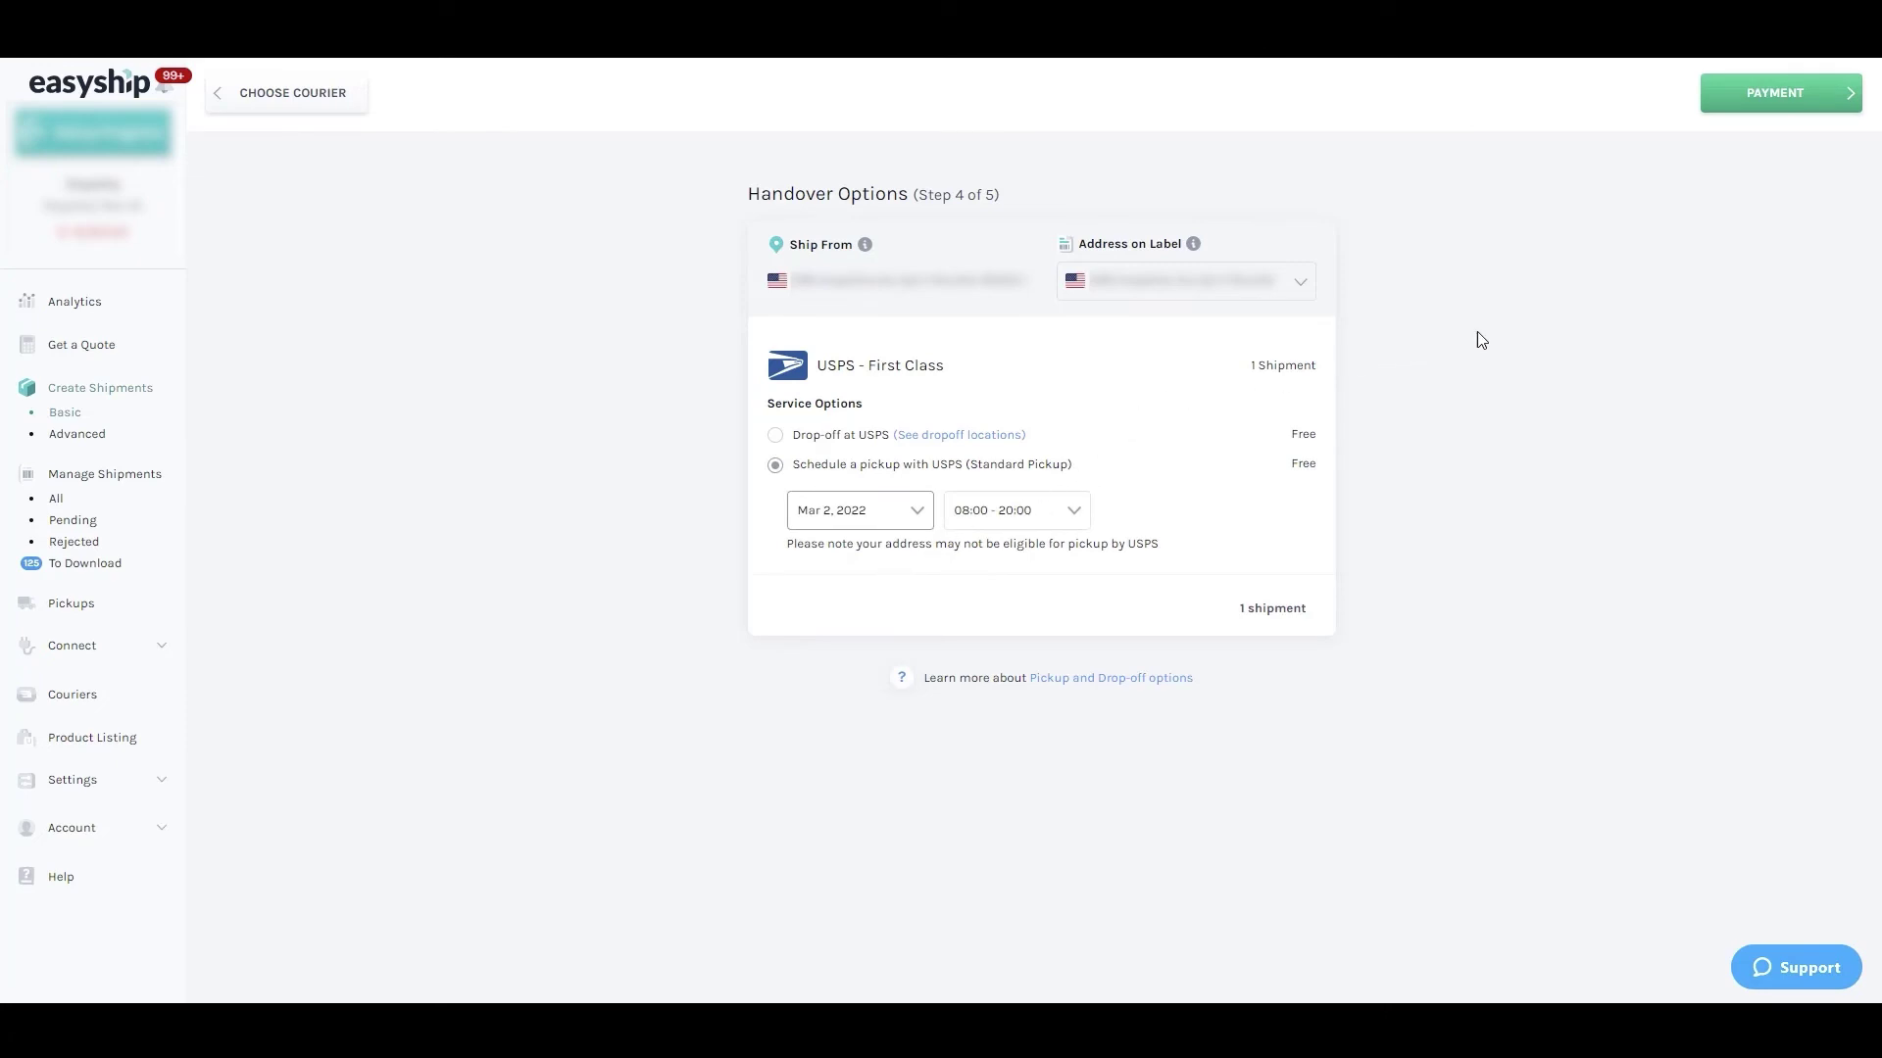
pyautogui.click(1764, 95)
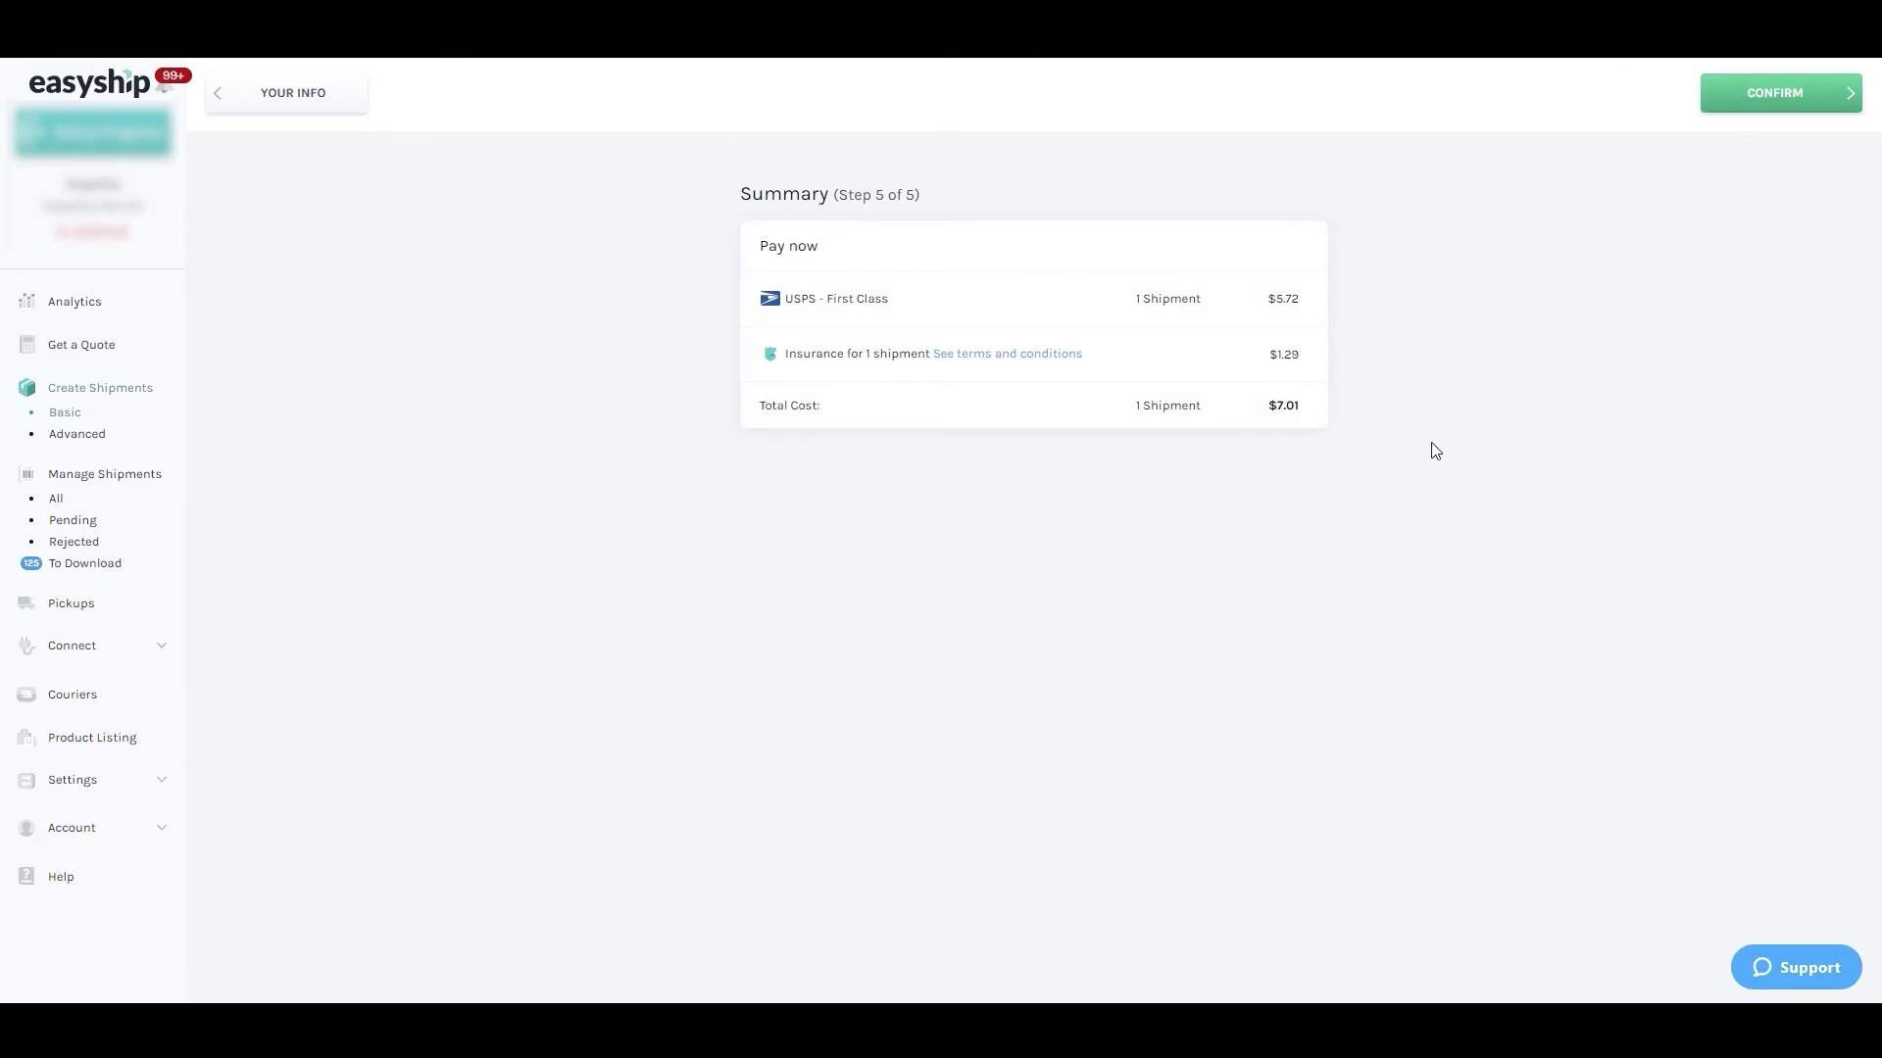
pyautogui.click(1780, 106)
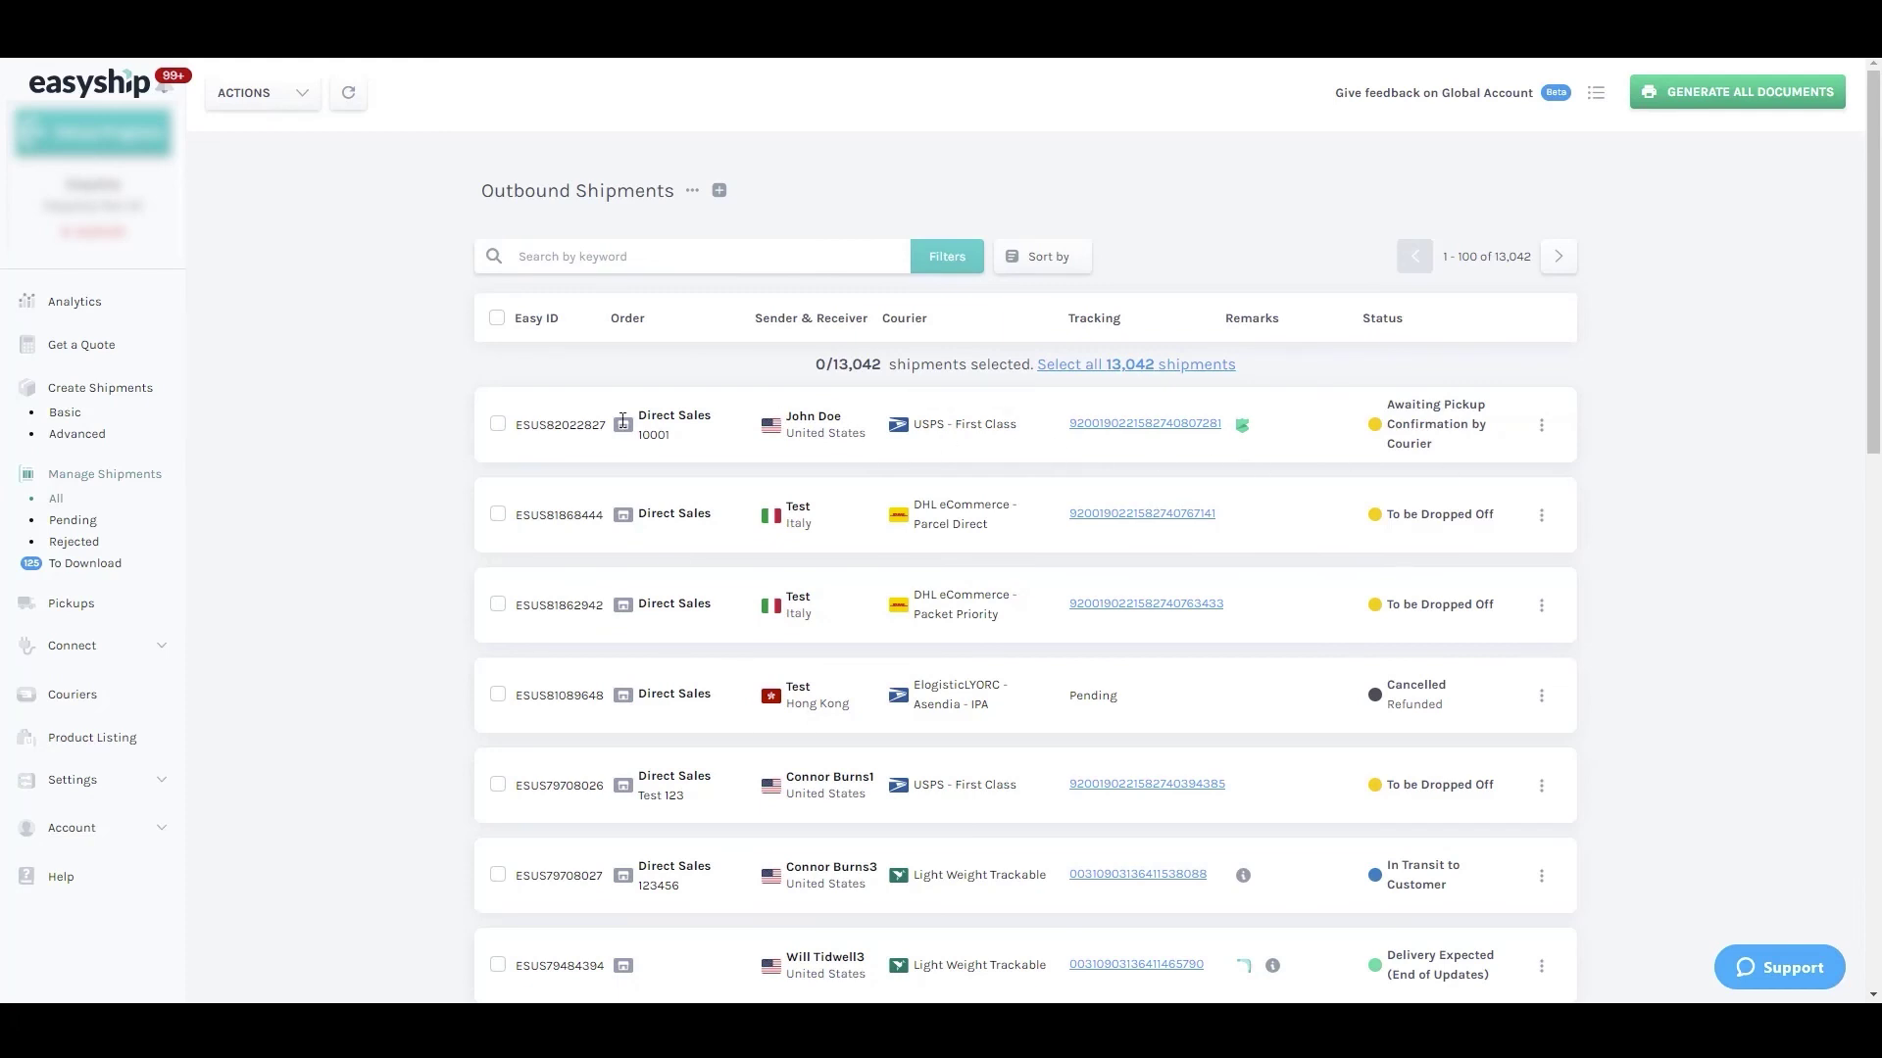
# - Generate all documents for the newest outbound shipment, and open its 4x6 label for printing before closing the preview
pyautogui.click(497, 427)
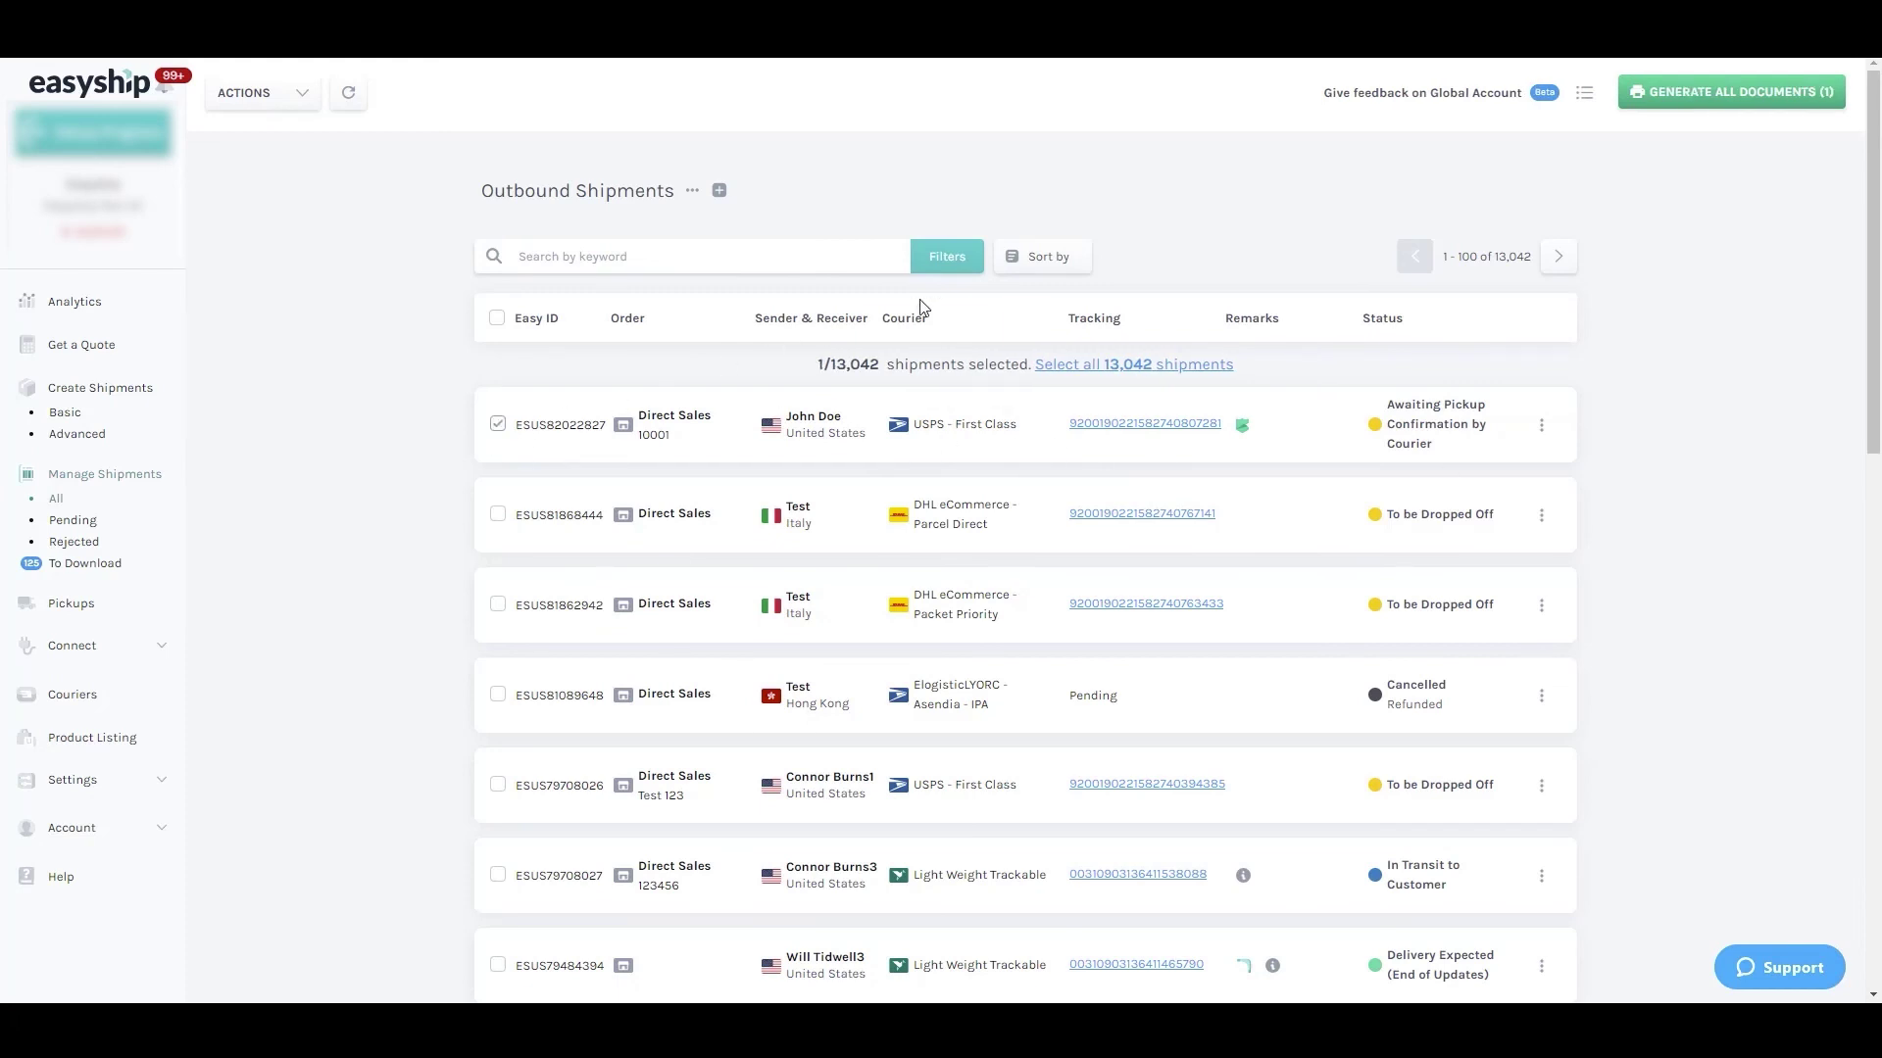
pyautogui.click(1749, 93)
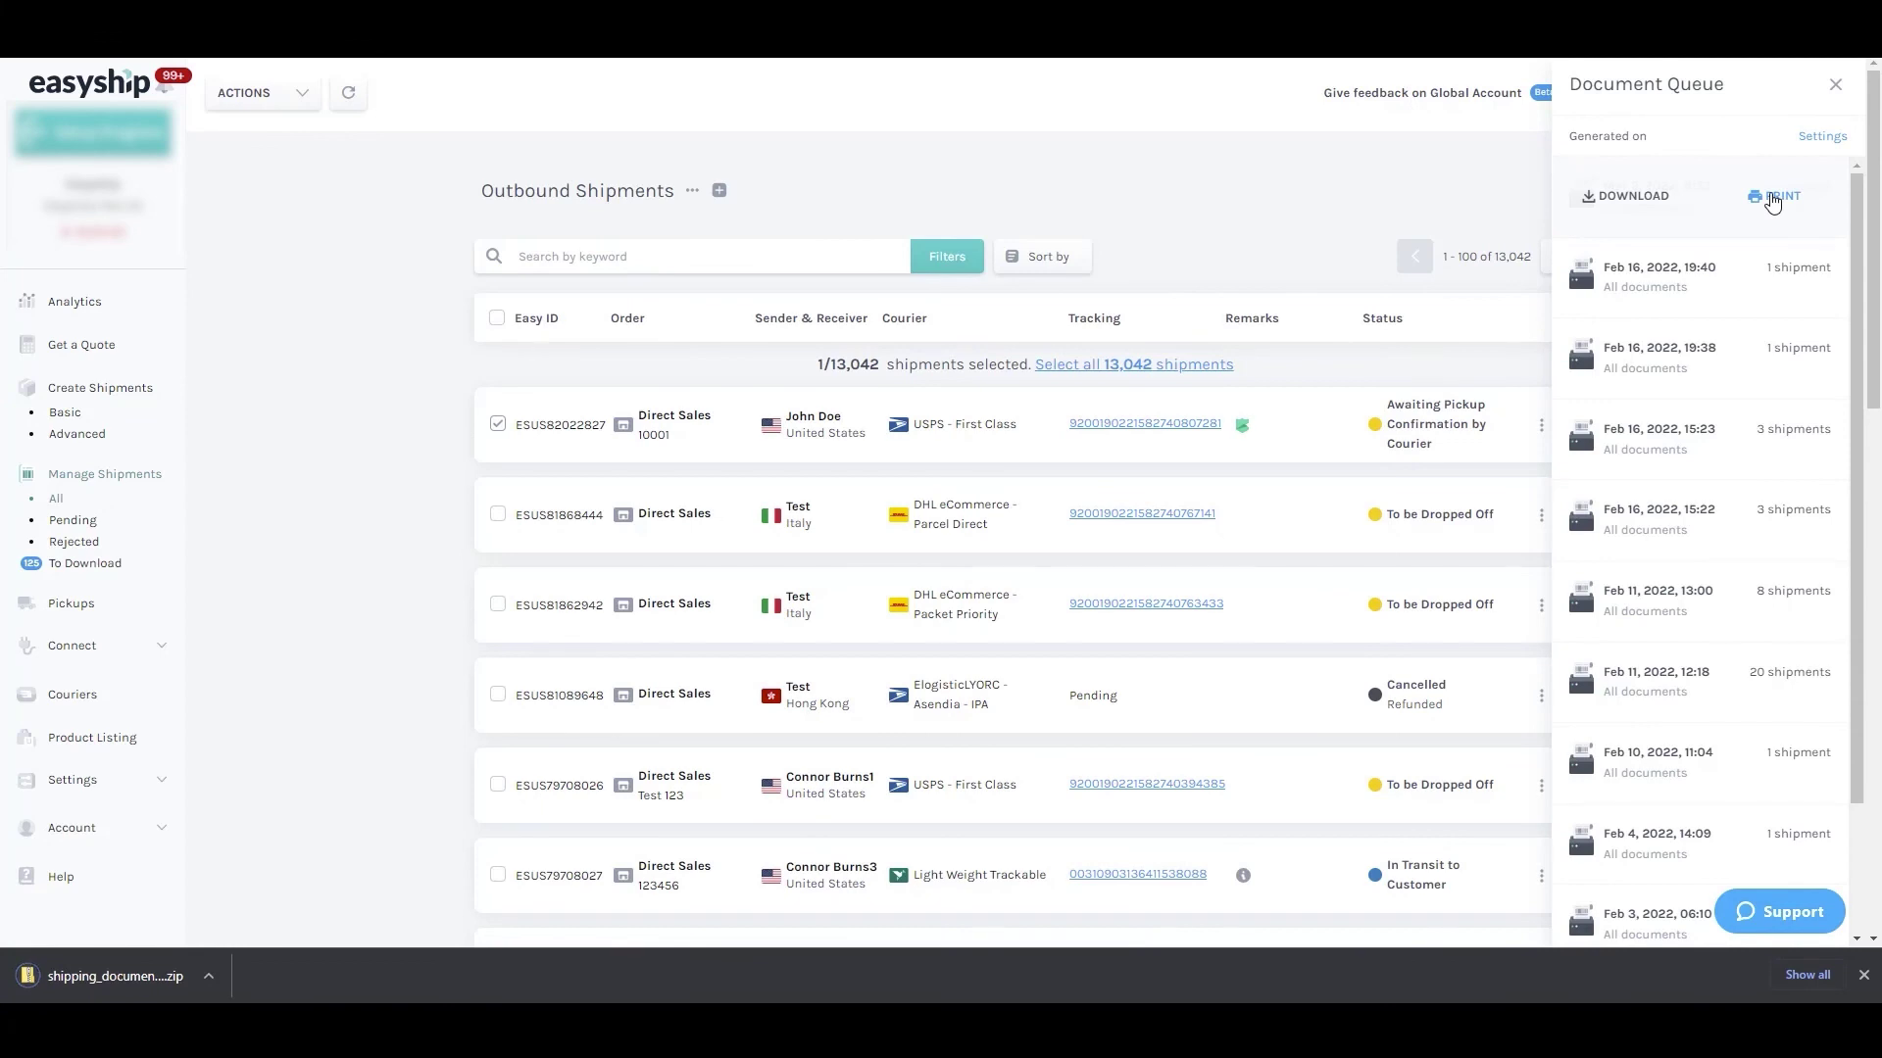
pyautogui.click(1741, 204)
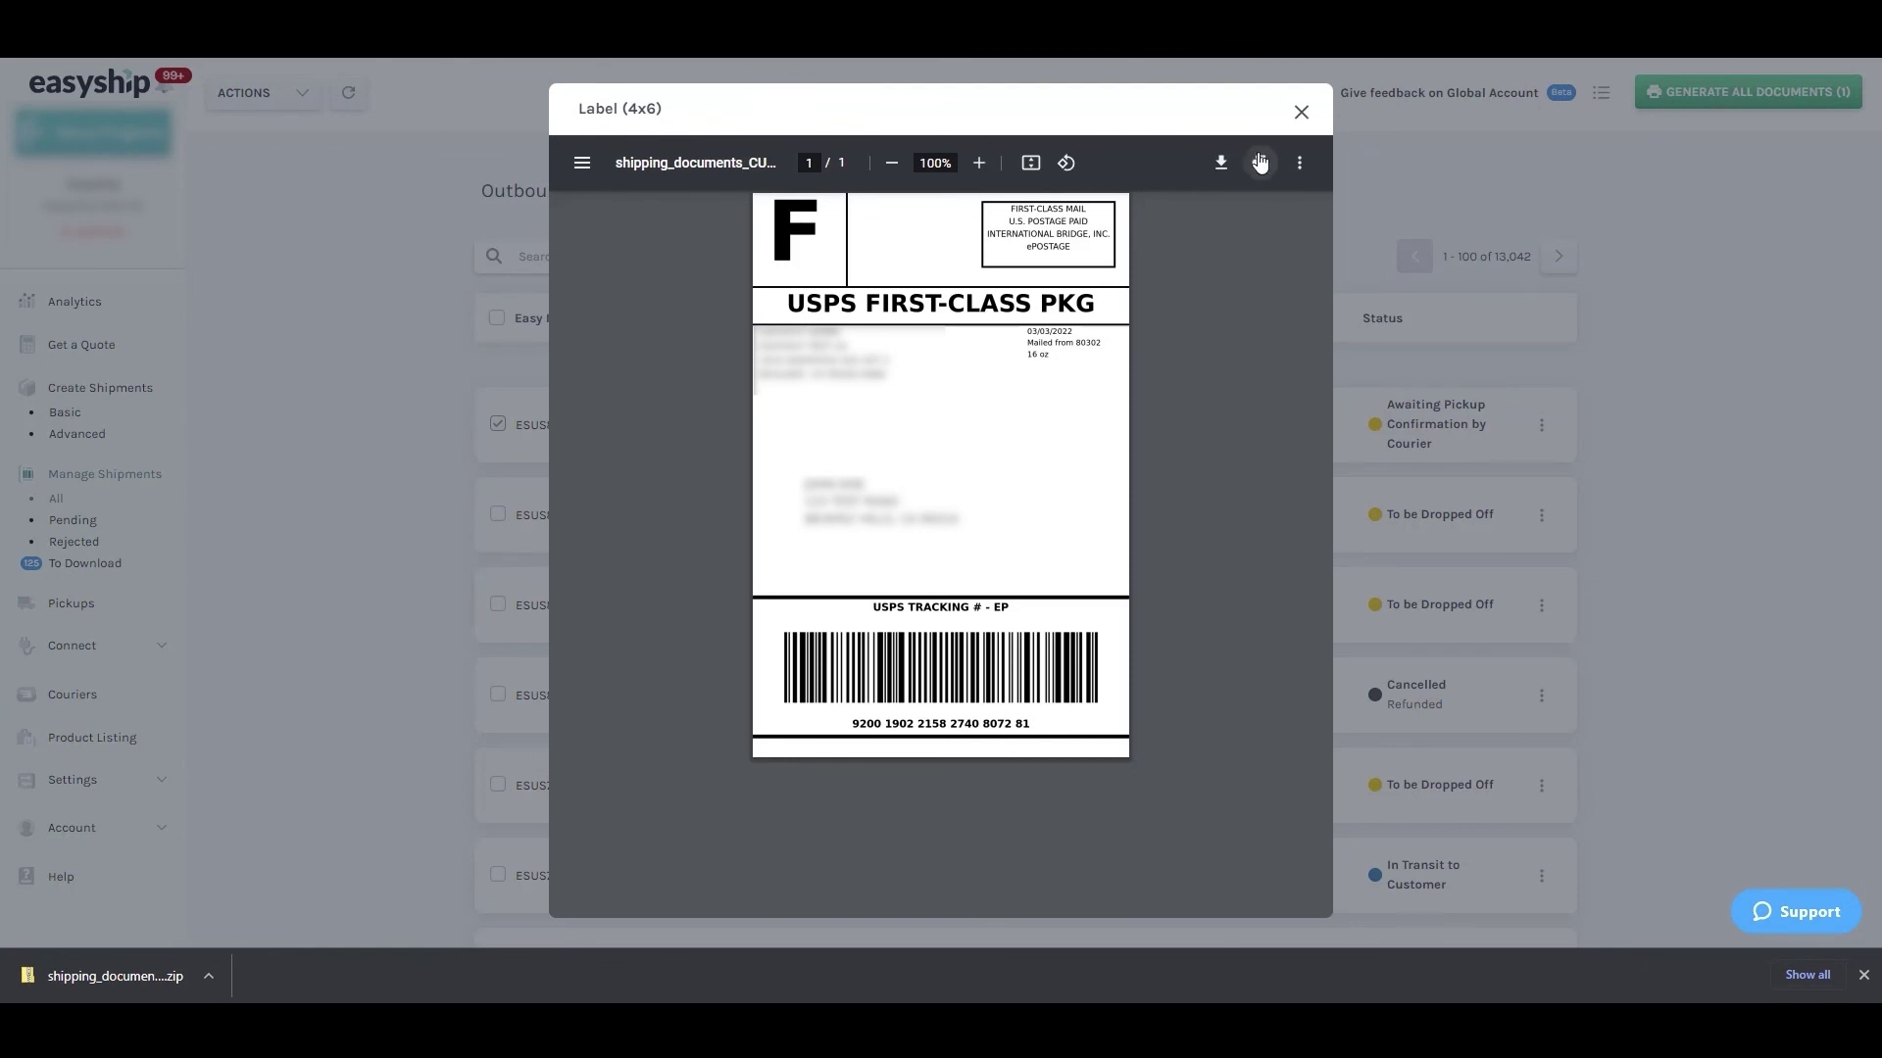
pyautogui.click(1301, 112)
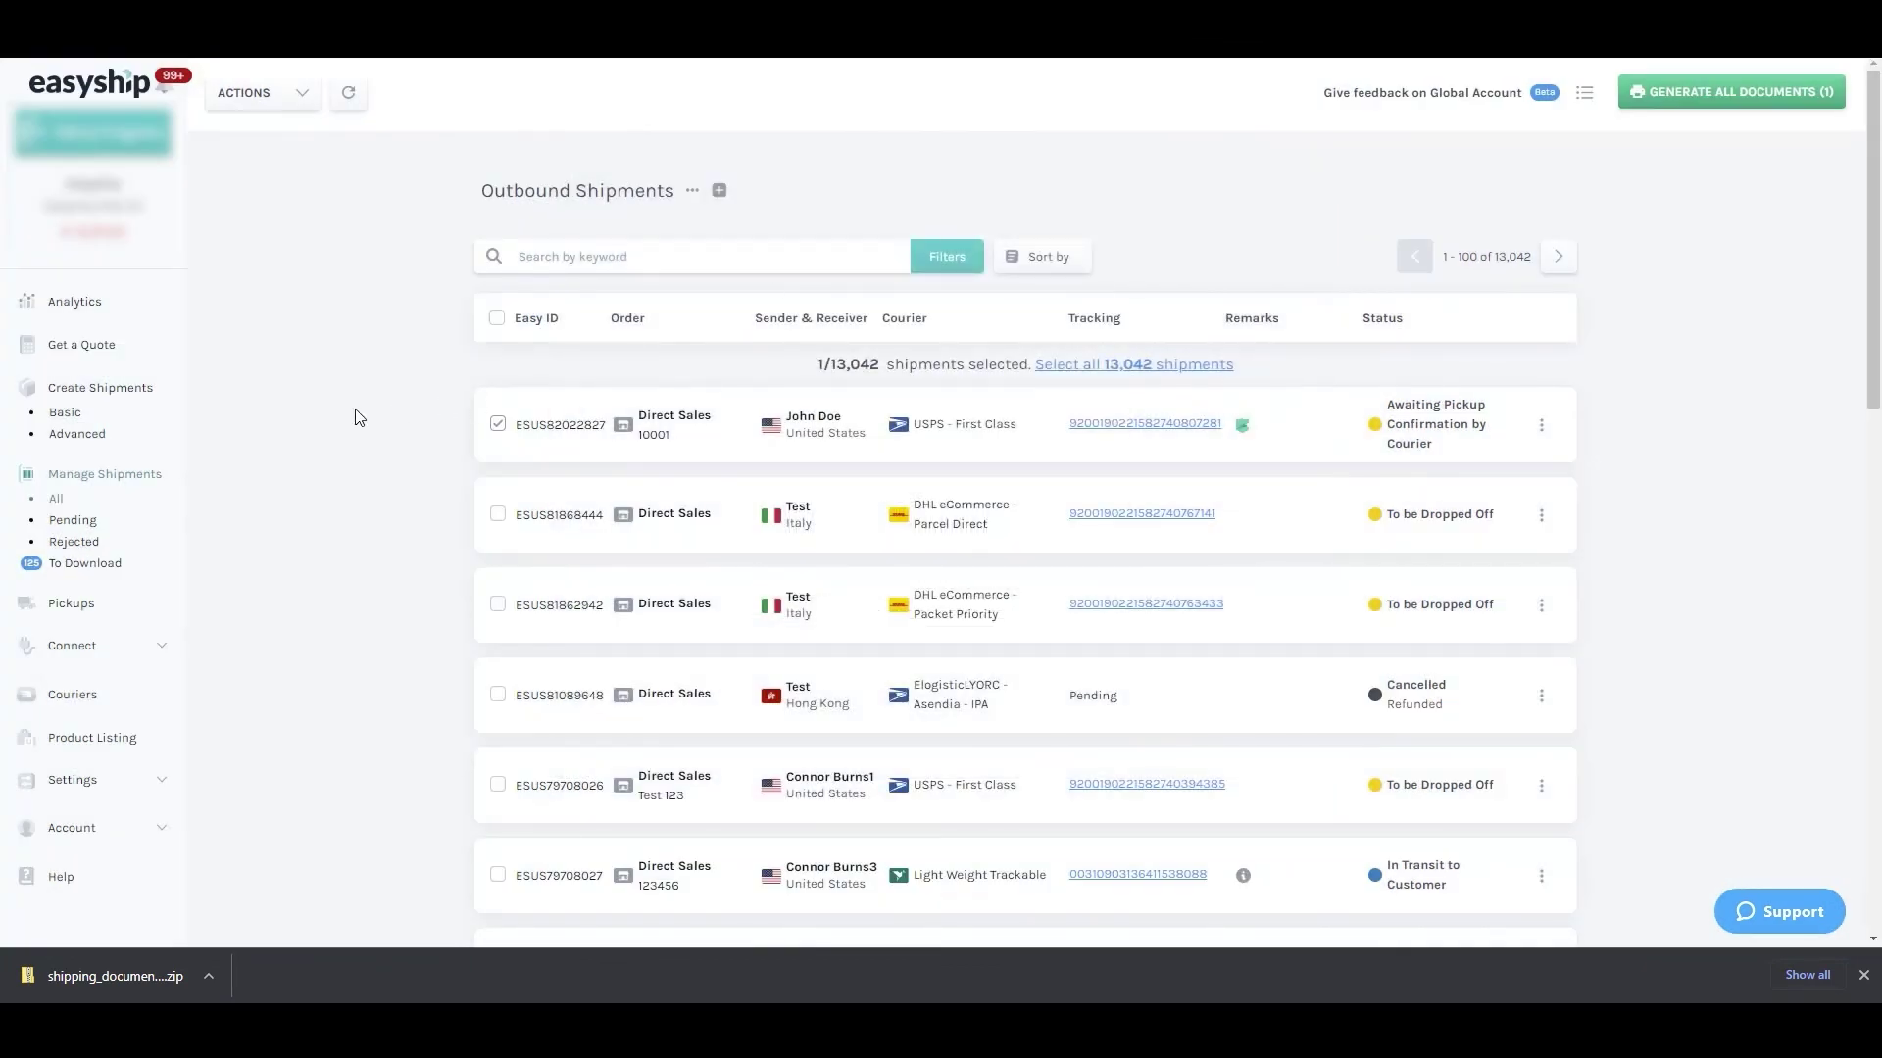